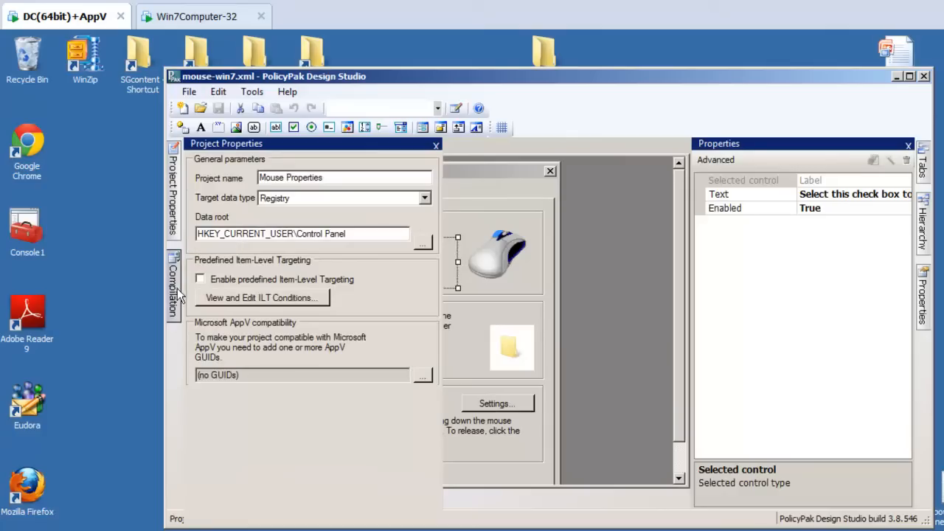
Step: Enable predefined Item-Level Targeting in the Mouse Properties project's settings
left_click(547, 214)
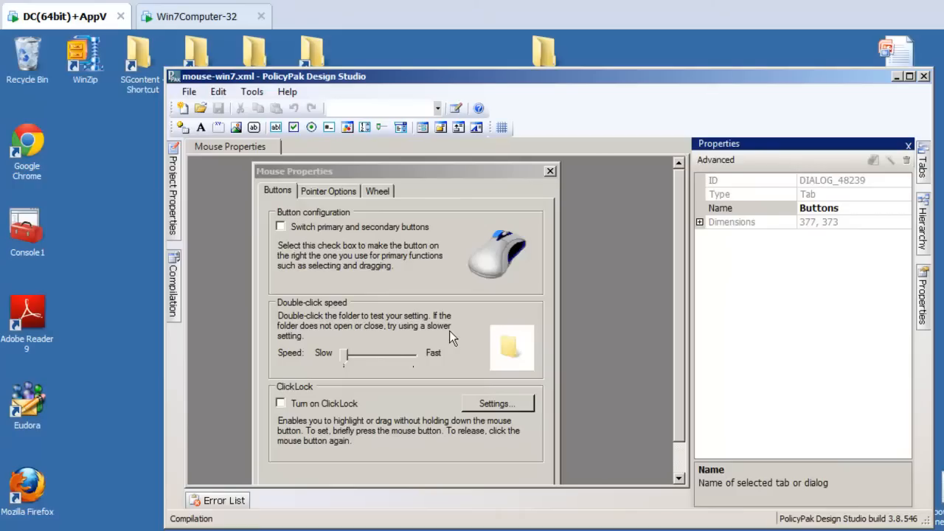
left_click(173, 221)
mouse_move(177, 221)
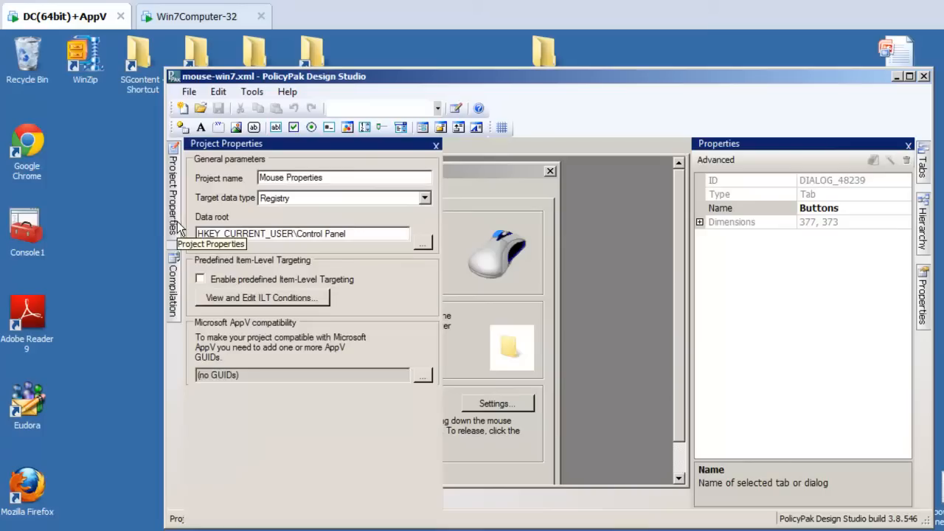
left_click(209, 282)
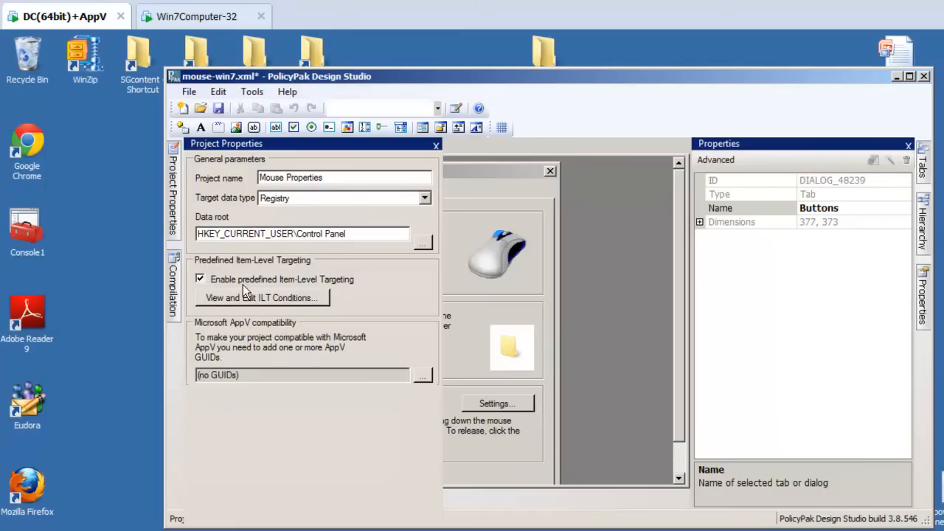
Step: Add an Operating System targeting condition with Windows 7 as the product and save the ILT conditions
left_click(265, 301)
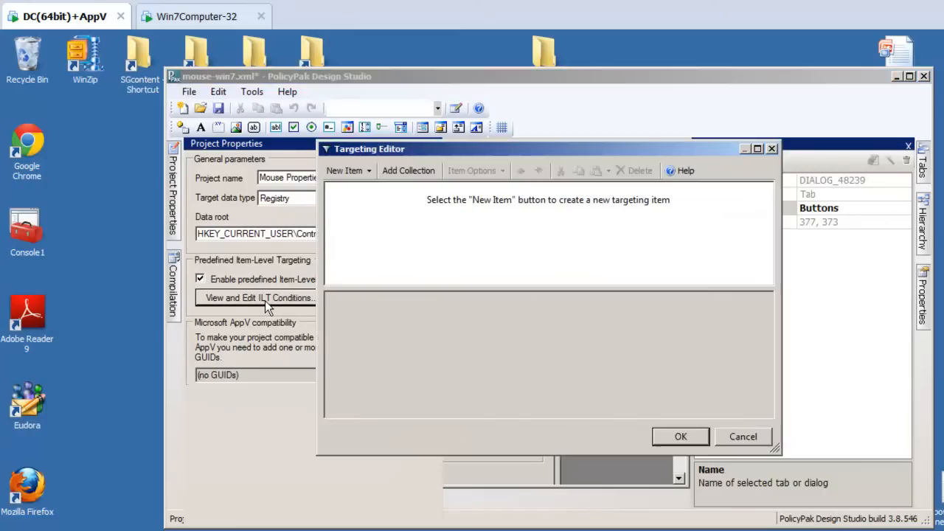
left_click(344, 174)
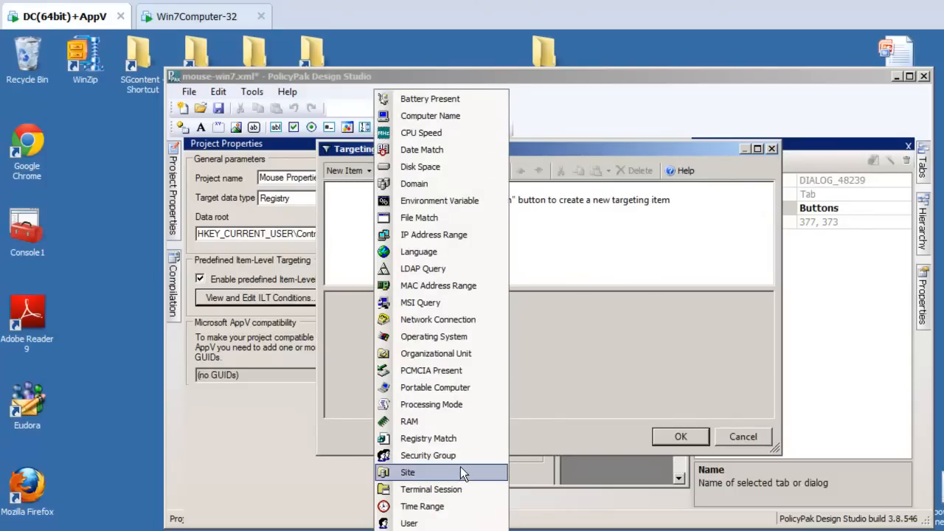
left_click(471, 338)
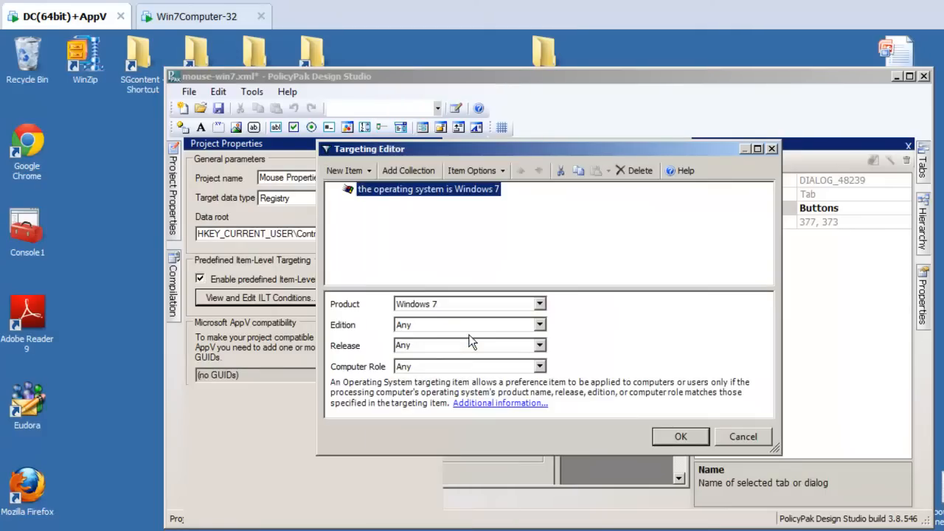
left_click(426, 306)
left_click(494, 303)
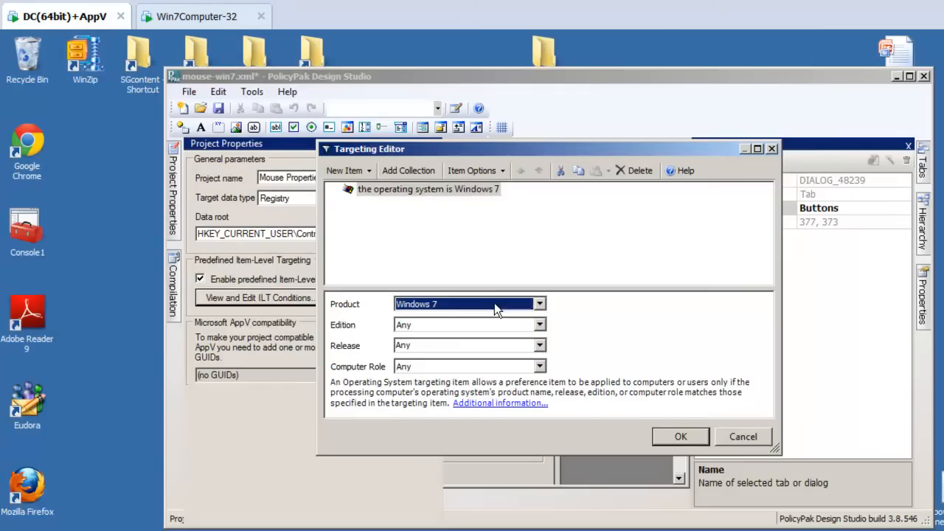
left_click(680, 437)
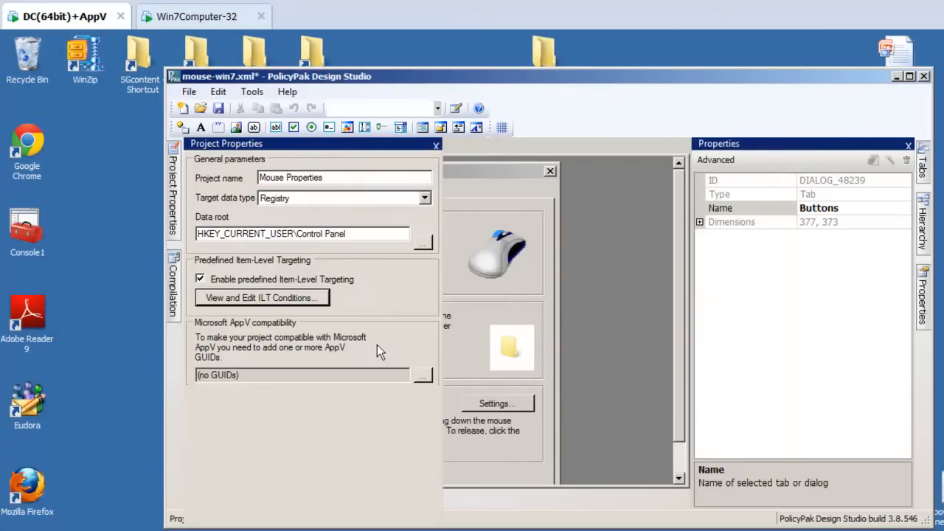
Step: Try replacing the Windows 7 condition in the ILT conditions with a Registry Match item
left_click(302, 298)
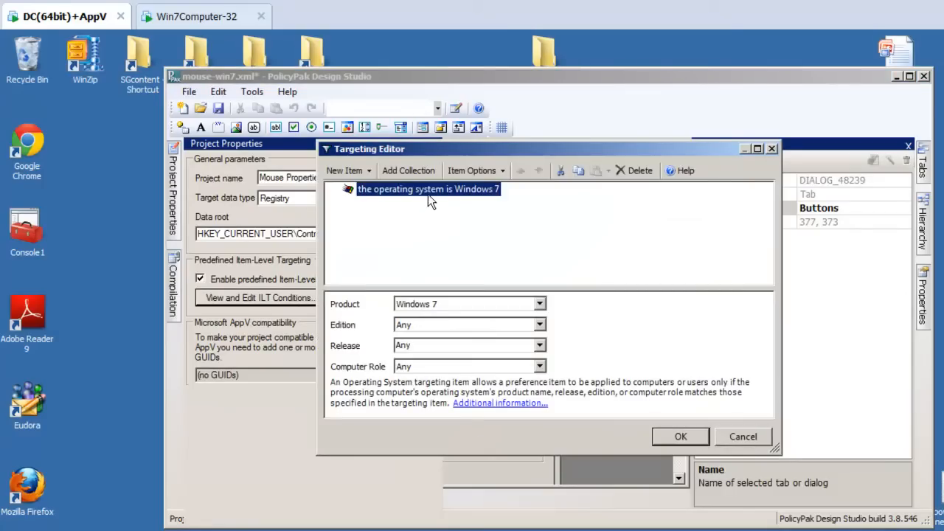
key("Delete")
left_click_drag(360, 151, 347, 183)
left_click(329, 204)
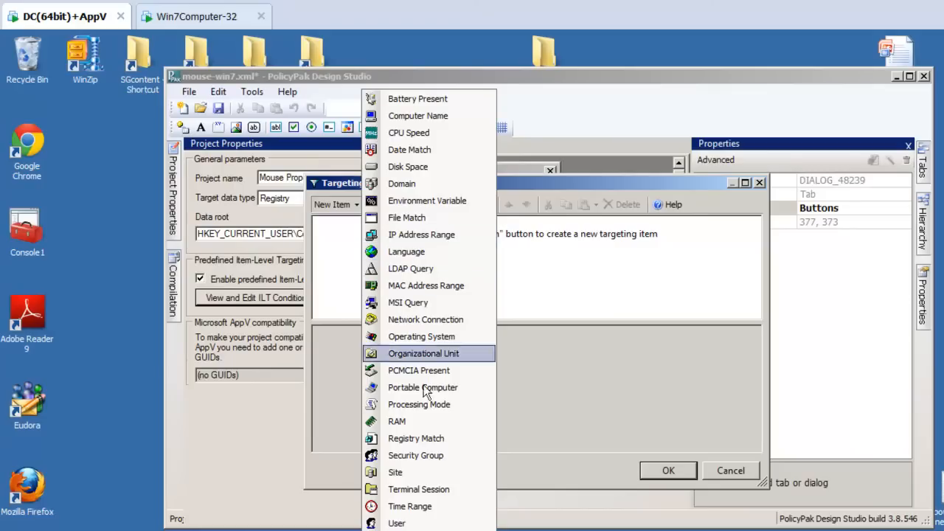
left_click(441, 439)
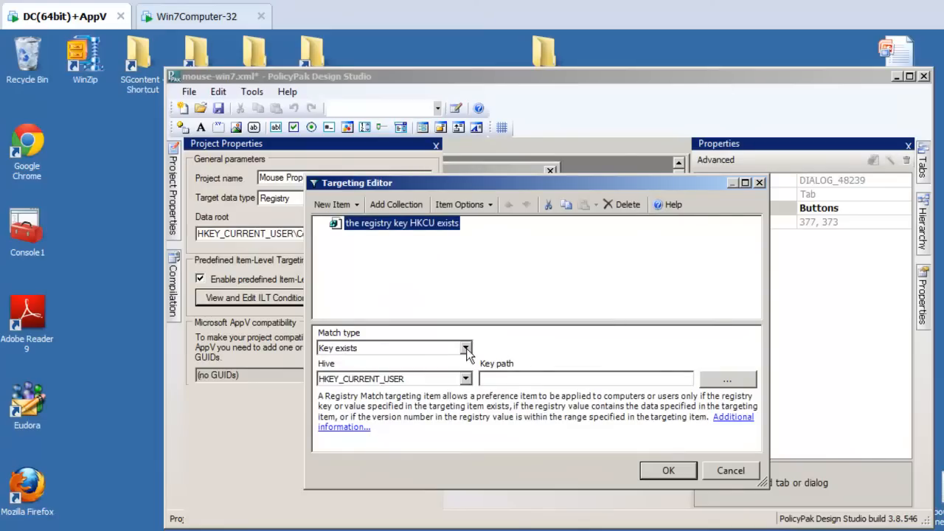
Step: Set the Registry Match condition to the HKEY_CURRENT_USER key Control Panel\Mouse
left_click(720, 383)
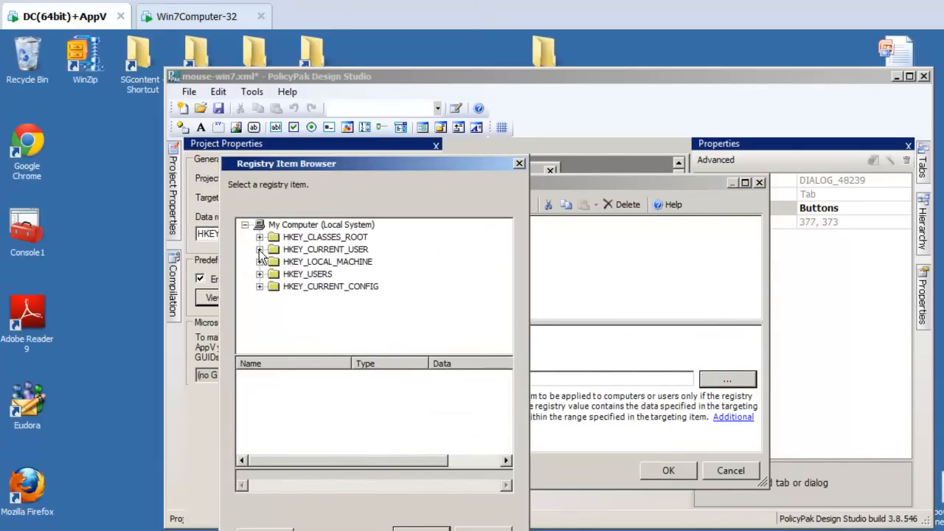
left_click(260, 250)
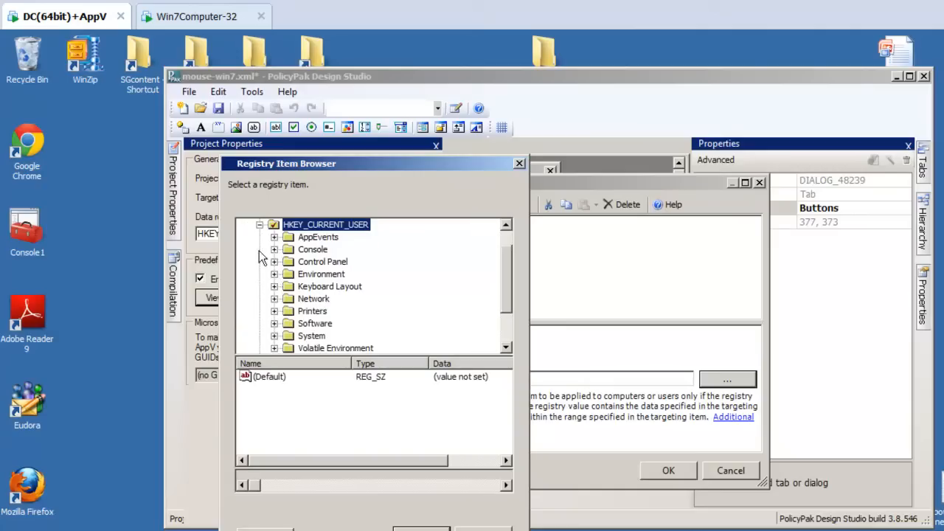
left_click(274, 262)
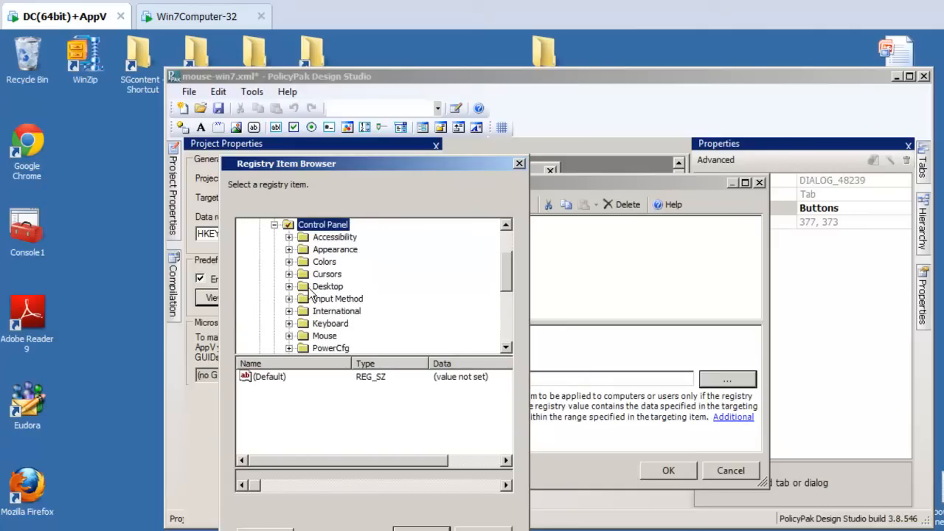
left_click(325, 336)
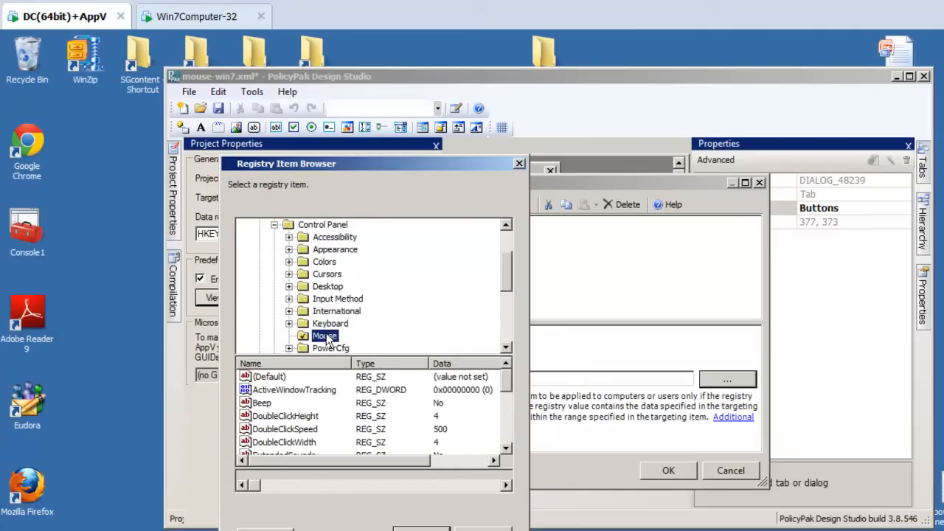
left_click(263, 407)
left_click(423, 528)
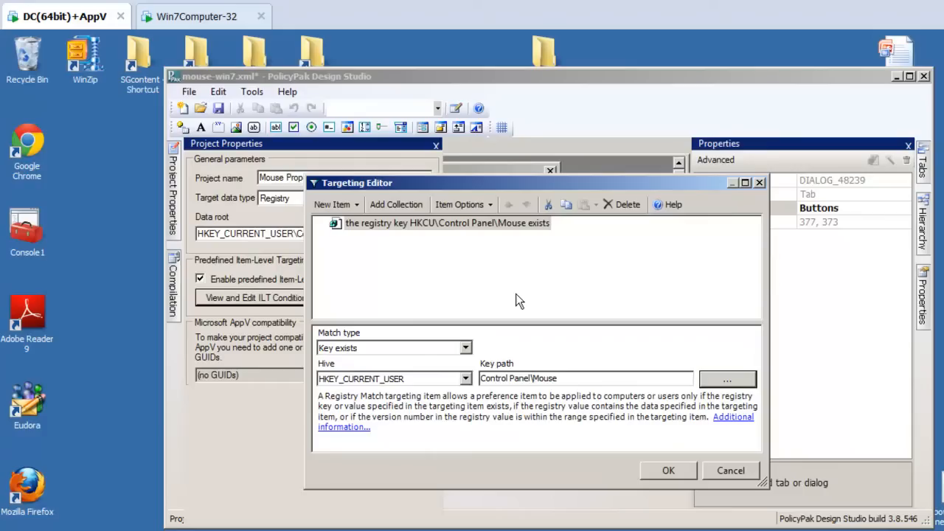
Step: Try replacing the registry condition with an MSI Query targeting item
left_click_drag(494, 181, 536, 189)
left_click(499, 230)
key("Delete")
left_click(381, 214)
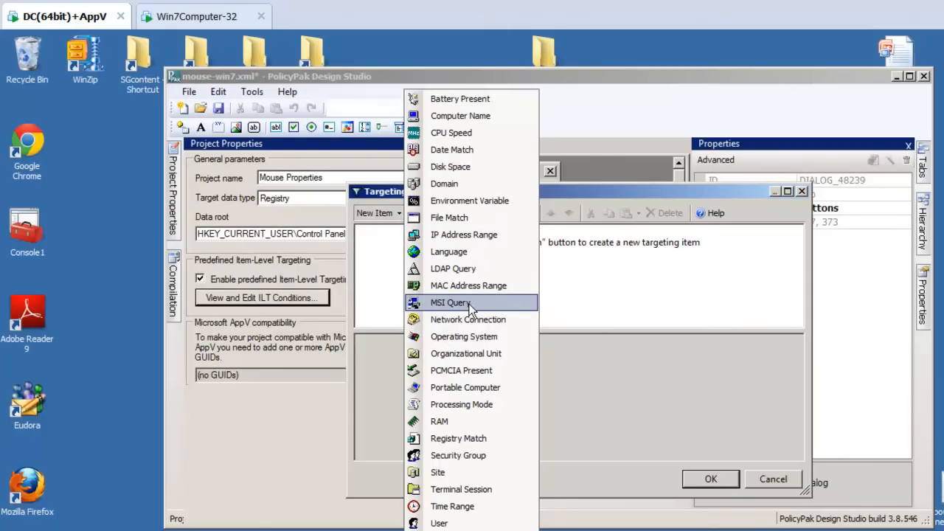
left_click(472, 305)
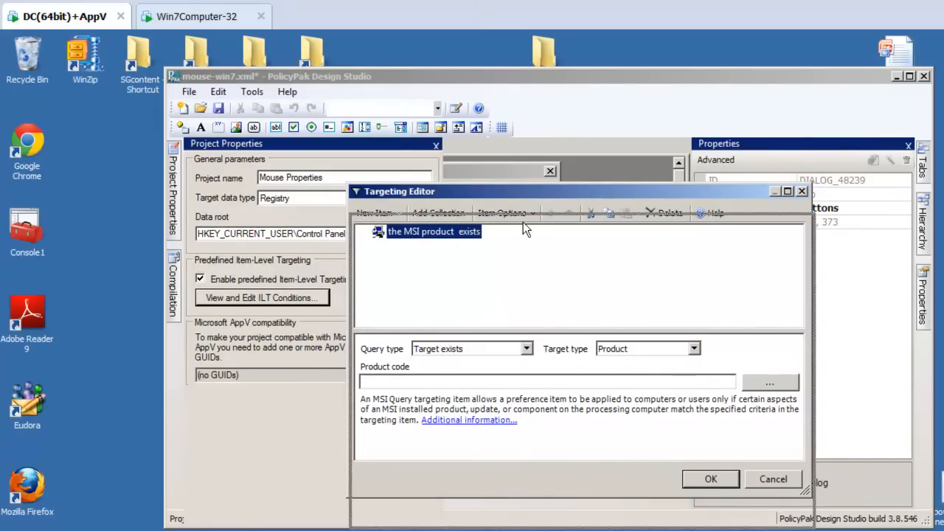
left_click_drag(520, 192, 523, 209)
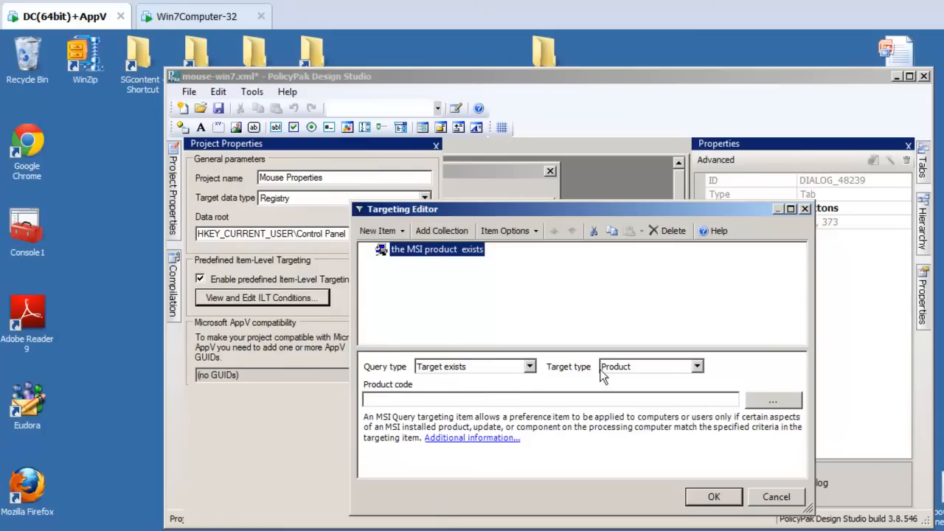
Step: Choose Microsoft Silverlight from the installed products as the MSI Query's target product
left_click(778, 402)
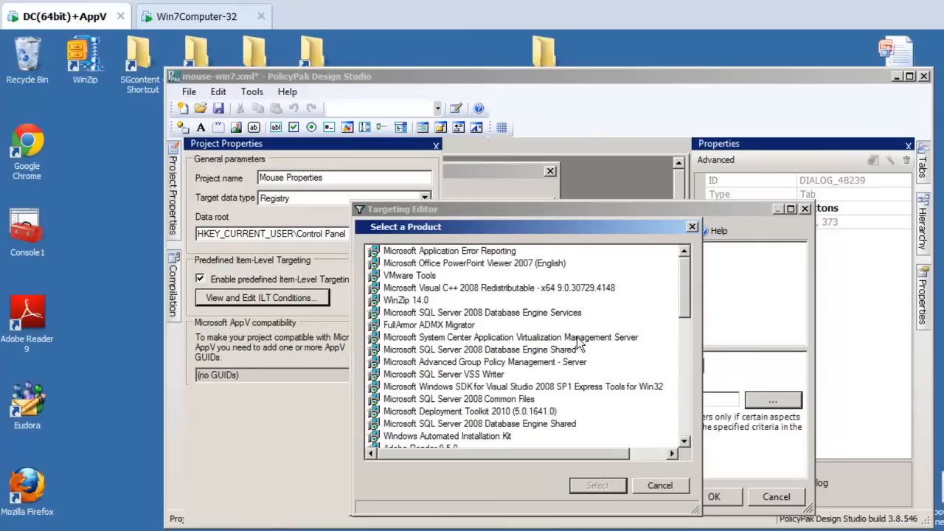
left_click_drag(689, 302, 662, 404)
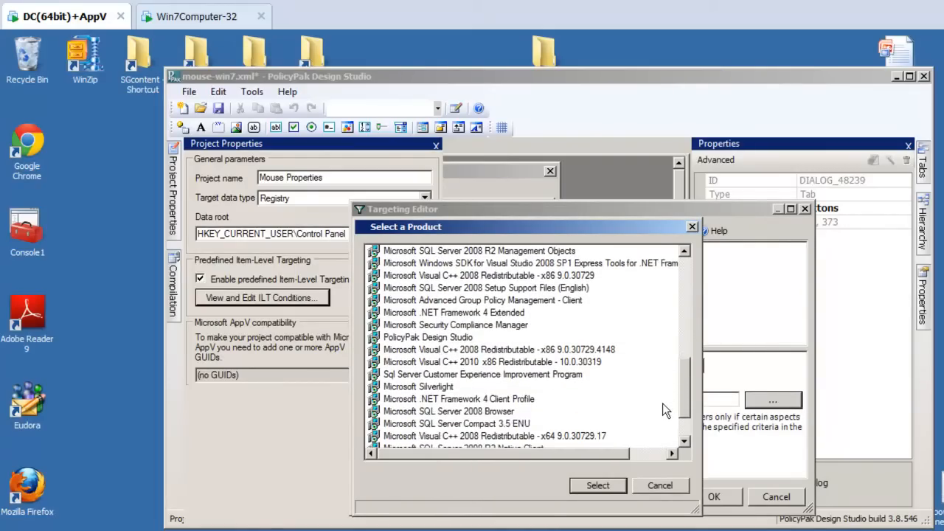
scroll(662, 404, "down", 1)
left_click(434, 363)
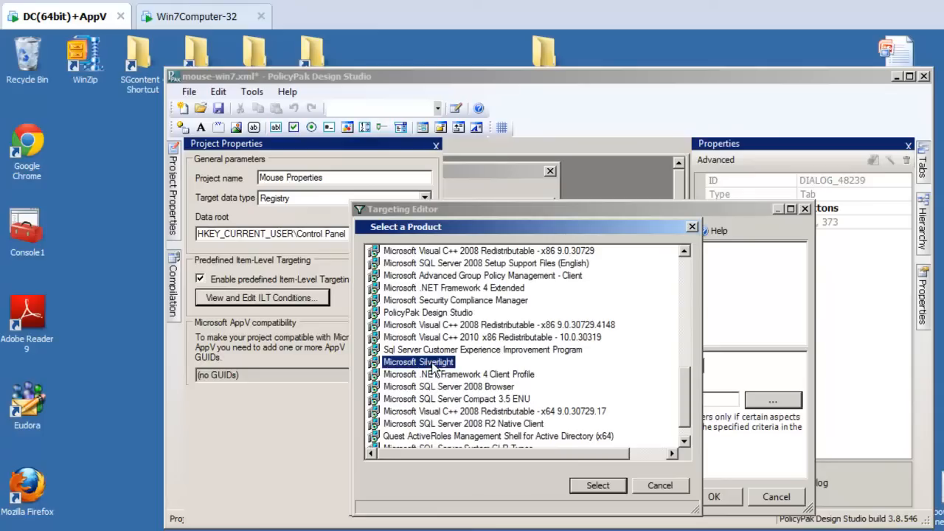
left_click(597, 486)
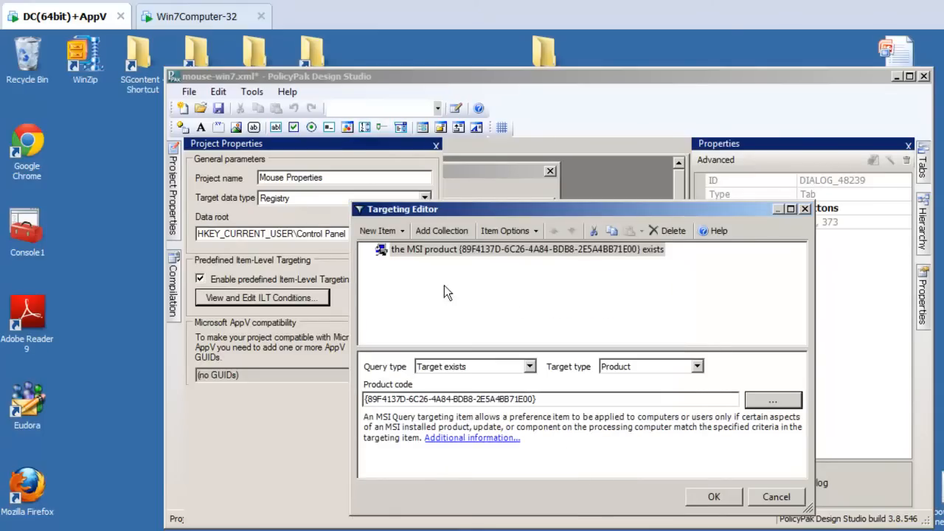
Step: Try replacing the MSI condition with a File Match item of type File exists, and browse for its file without choosing one
mouse_move(493, 207)
left_mouse_down()
mouse_move(522, 301)
mouse_move(494, 192)
left_mouse_up()
key("Delete")
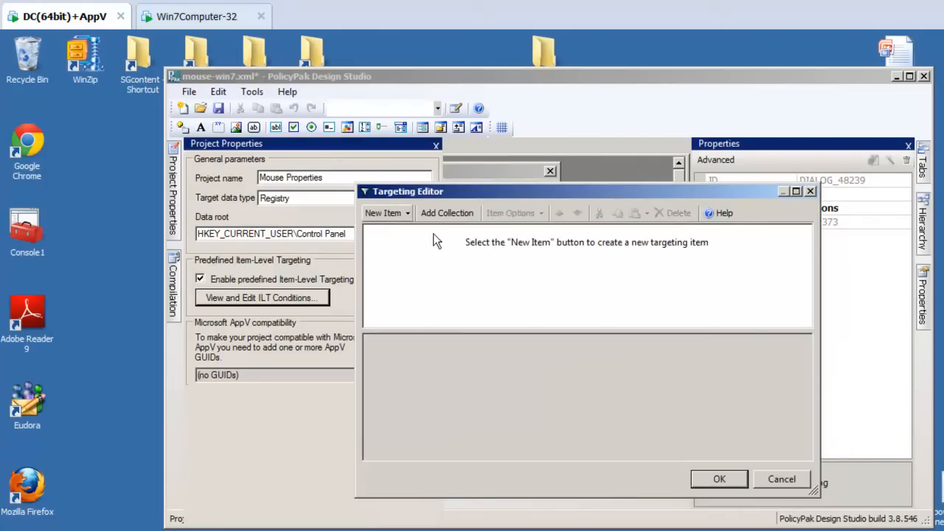
left_click(387, 213)
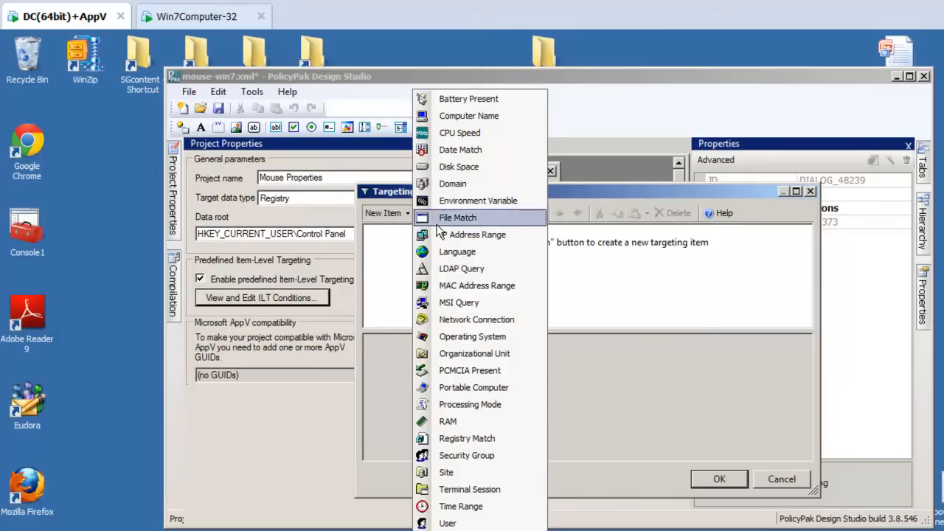
left_click(458, 217)
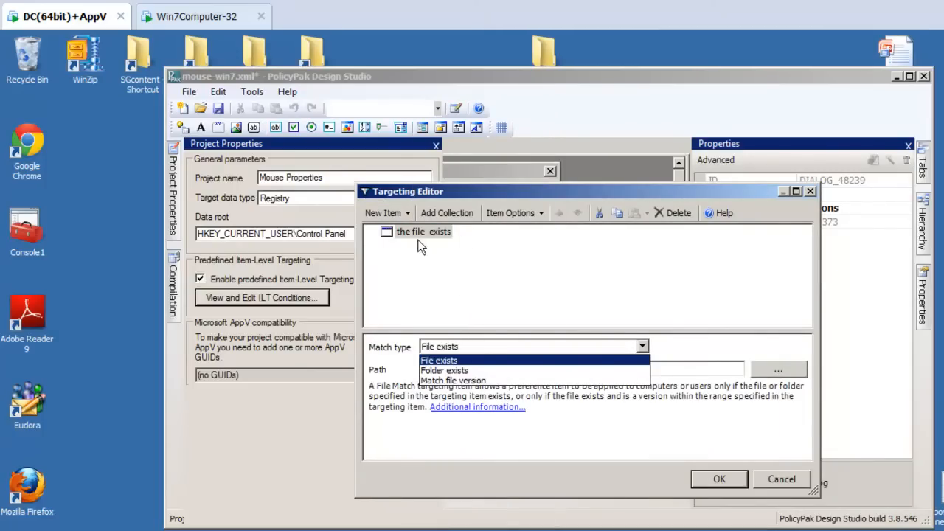
left_click(503, 361)
left_click(778, 370)
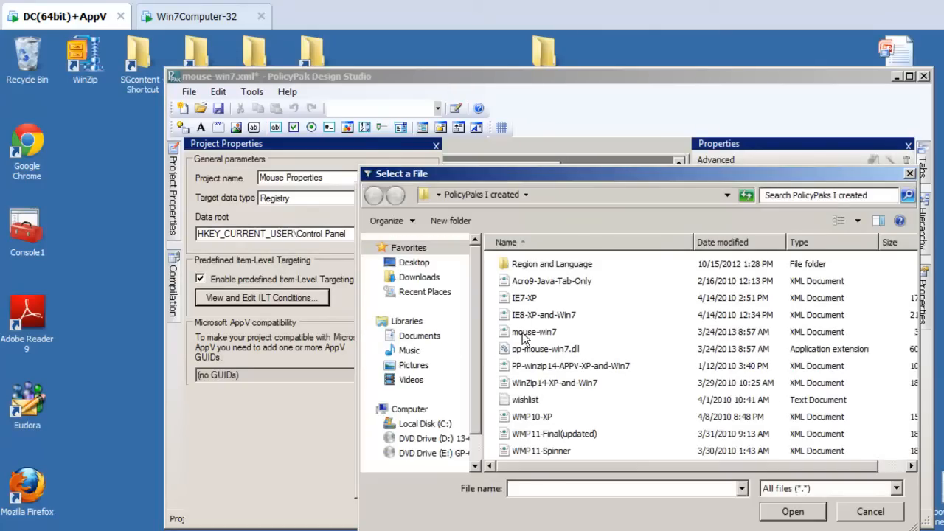
key("Escape")
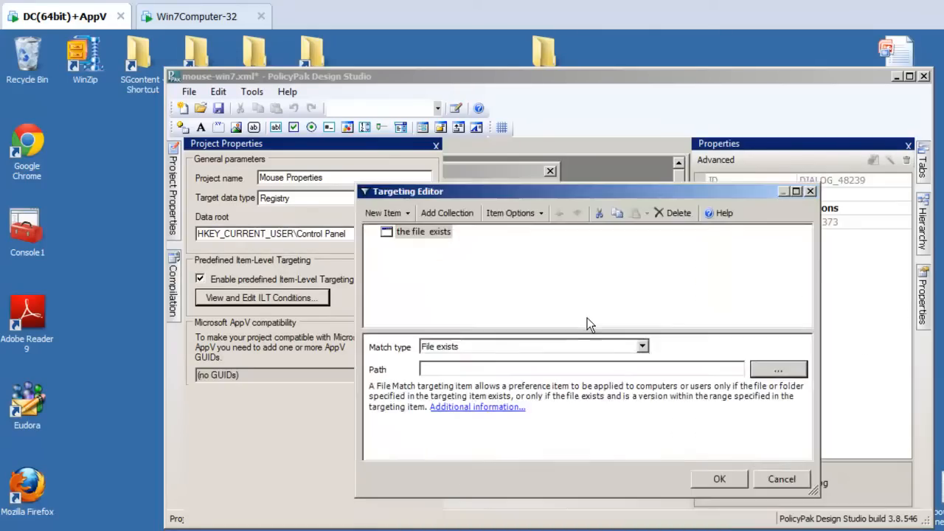
Step: Discard the trial targeting edits, reopen the ILT conditions and confirm the Windows 7 condition
key("Escape")
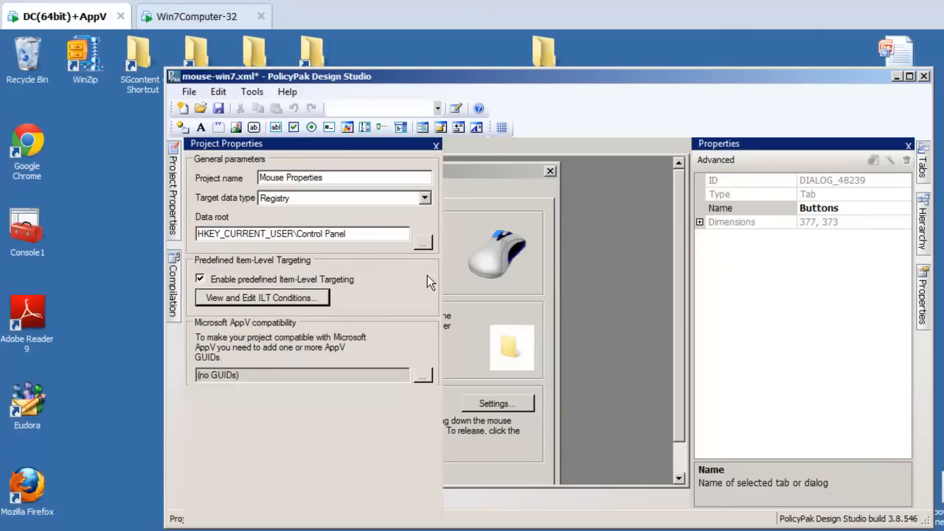
left_click(268, 298)
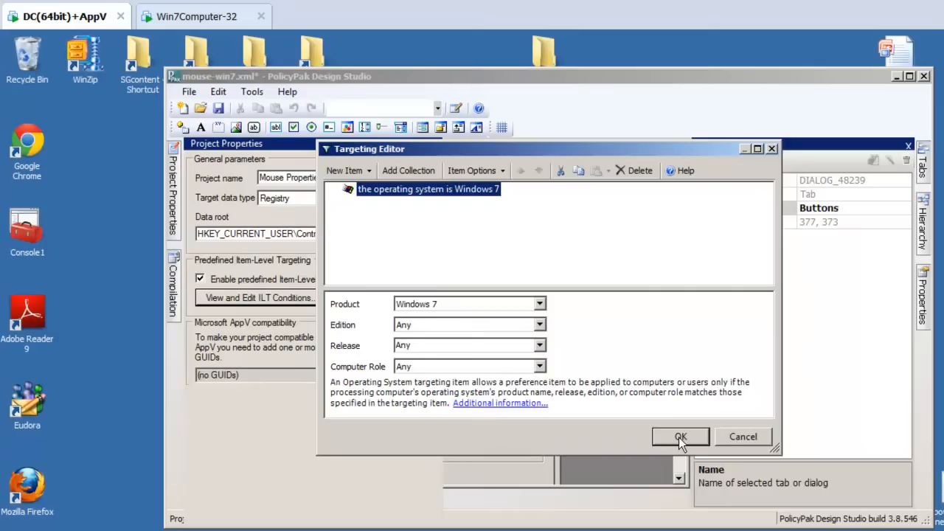
left_click(679, 437)
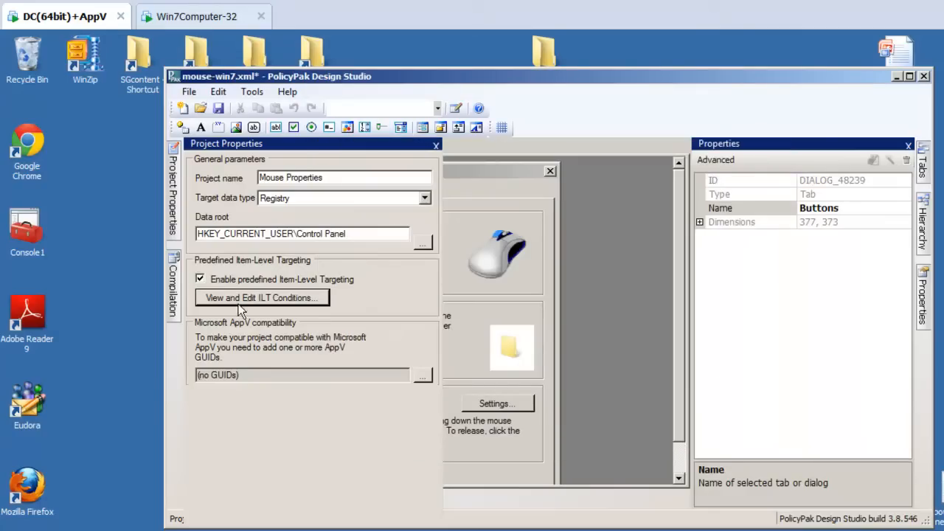
Step: Save the project's pXML and compile it to pp-mouse-win7.dll
left_click(172, 295)
left_click(350, 302)
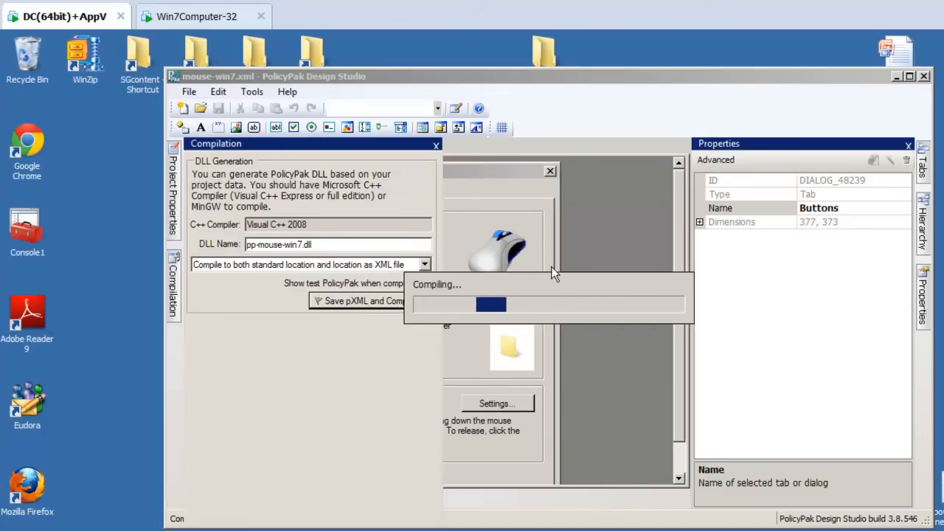
left_click(682, 373)
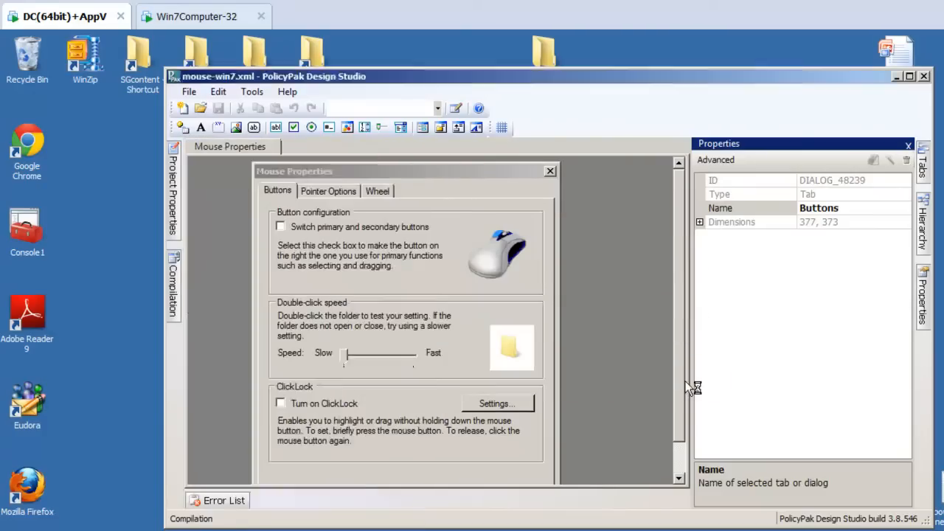
Step: Create a GPO named "PP Mouse with Internal Filters Test" linked to the East Sales Users OU in Group Policy Management
left_click(894, 79)
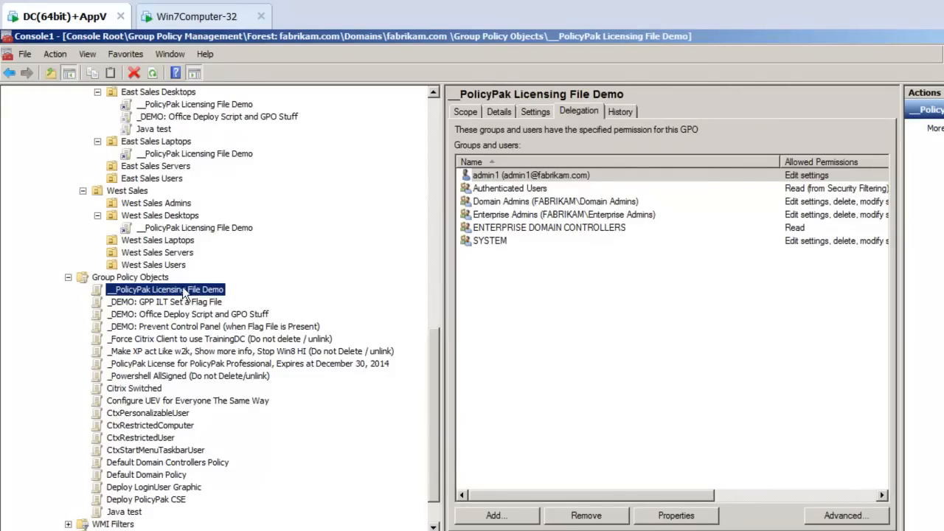
left_click(149, 181)
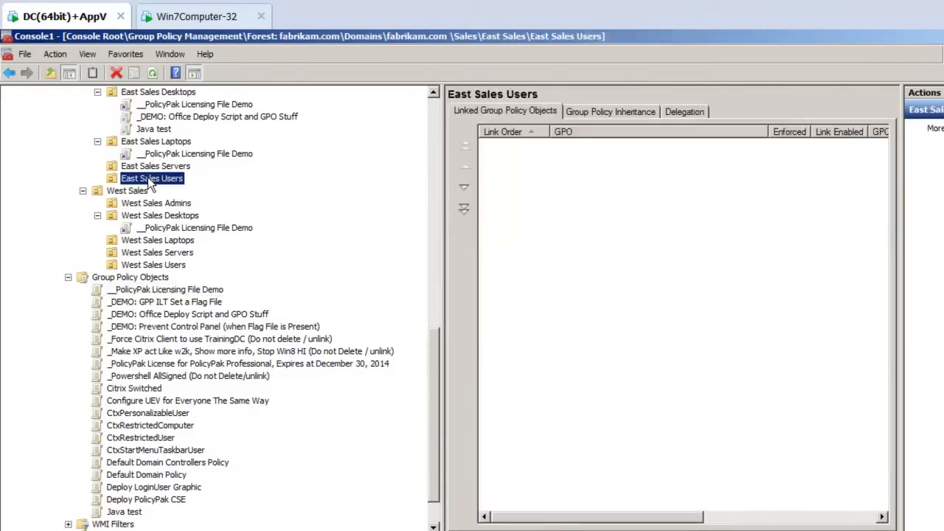
right_click(150, 182)
left_click(158, 184)
type("PP Mouse with Internal Filters Test")
key("Return")
Step: Edit the new GPO and add PolicyPak for Mouse Properties to its user-side PolicyPak applications in a maximized editor
left_click(156, 192)
right_click(155, 192)
left_click(181, 203)
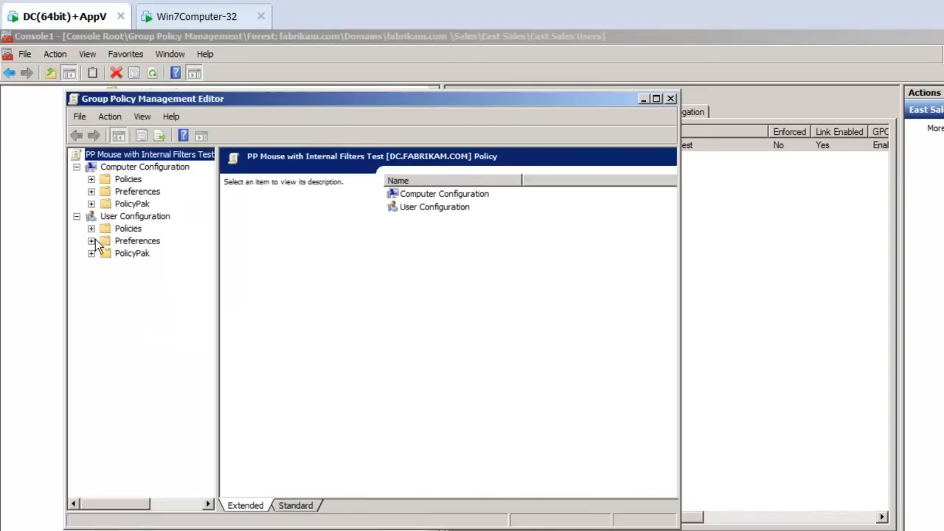
left_click(91, 253)
left_click(144, 265)
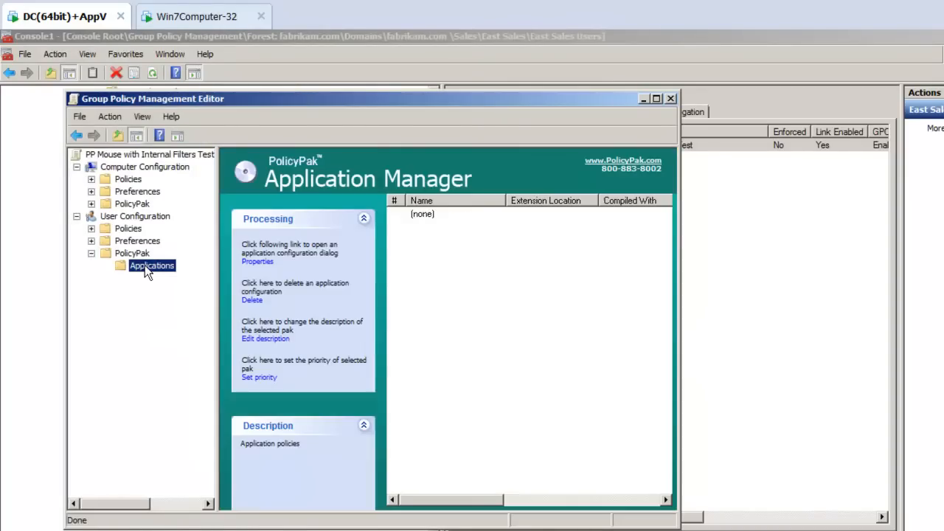
right_click(144, 265)
mouse_move(167, 273)
mouse_move(225, 272)
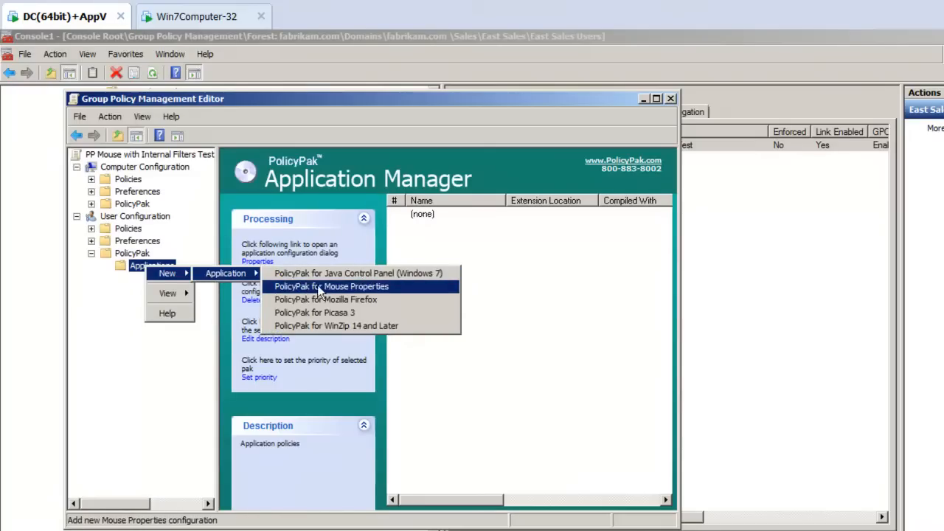
left_click(365, 287)
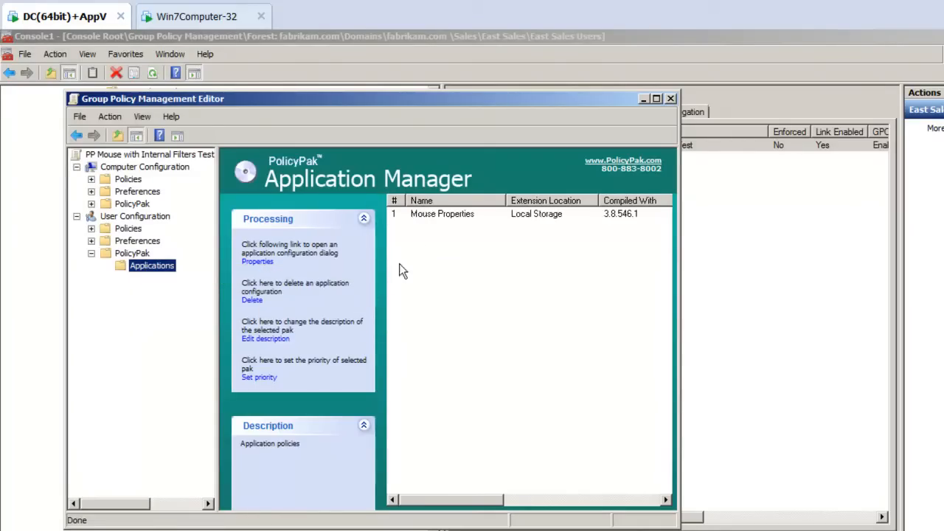
double_click(476, 98)
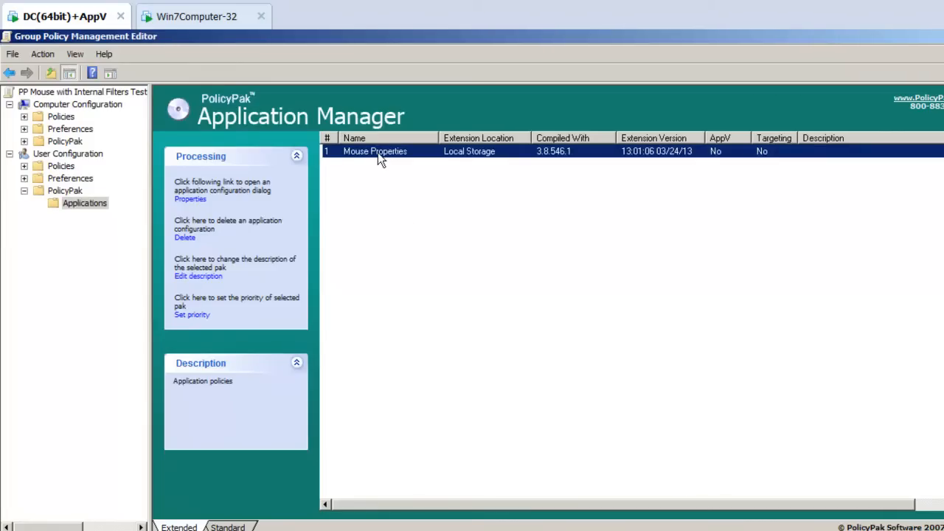
Step: Open the Mouse Properties entry's settings and review its available options, leaving item-level targeting disabled
right_click(378, 152)
left_click(390, 158)
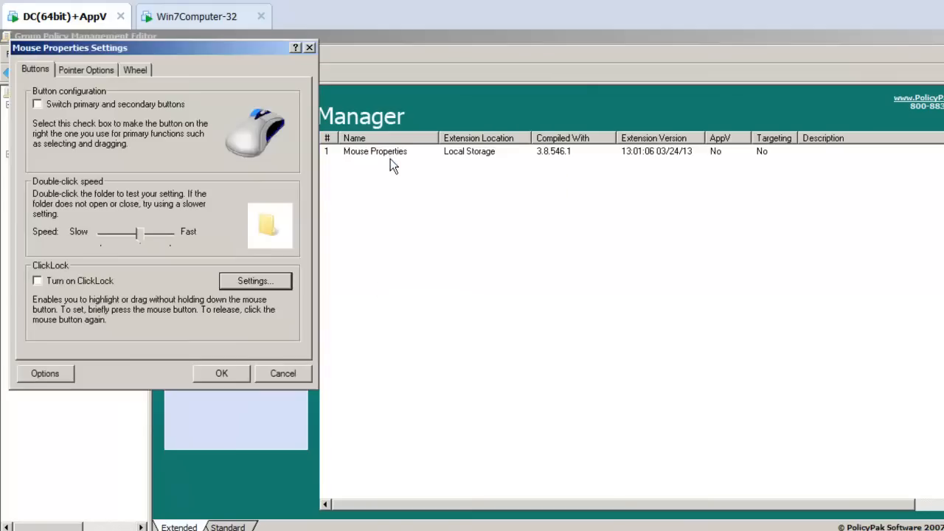
left_click_drag(171, 48, 453, 107)
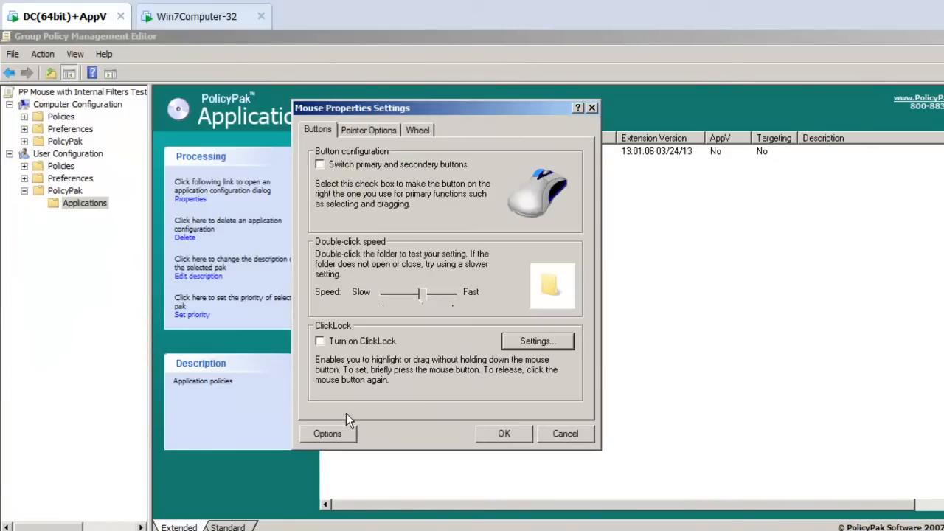
left_click(343, 433)
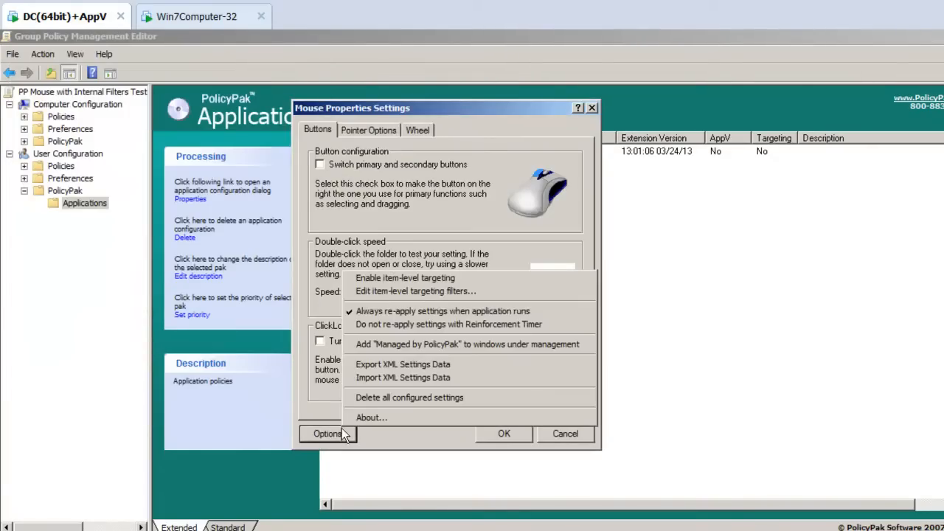
left_click(428, 218)
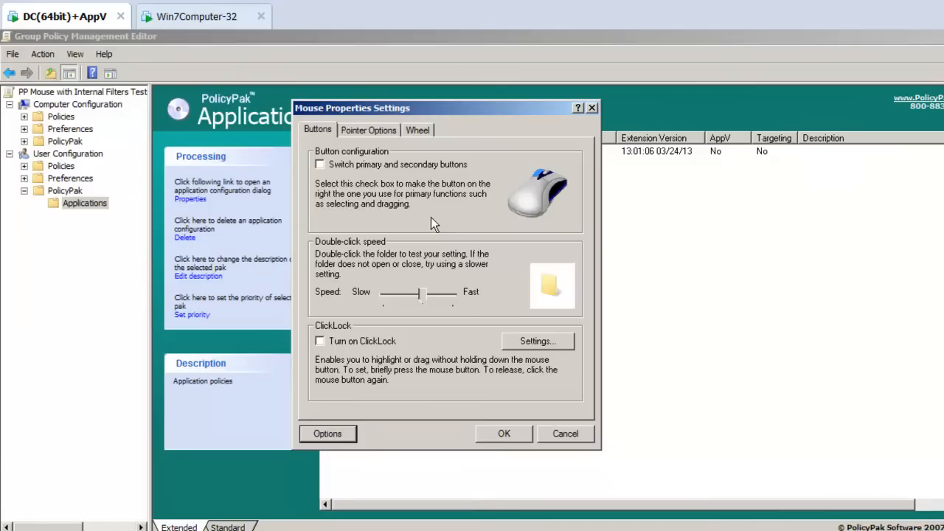
Step: Set the double-click speed closer to Slow, disable its corresponding control in the target application, and save the settings
left_click_drag(420, 294, 406, 299)
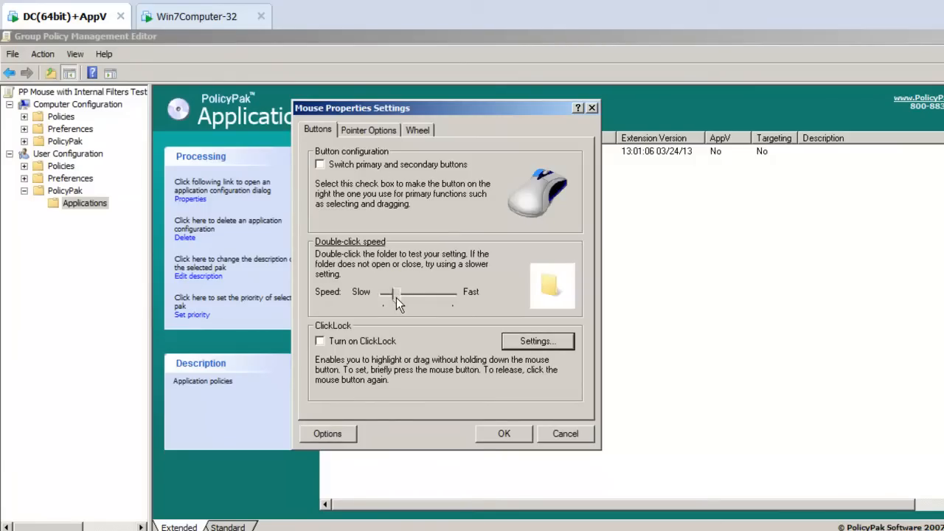
right_click(396, 297)
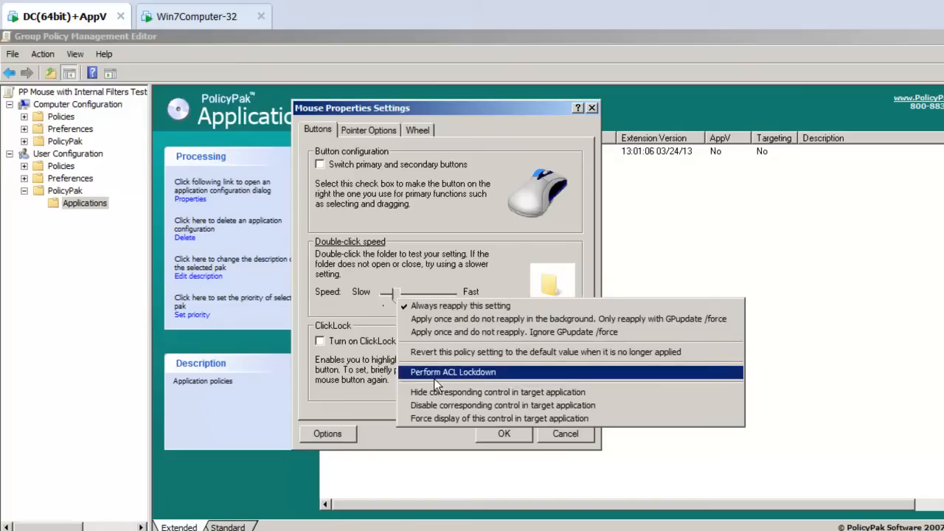
left_click(439, 406)
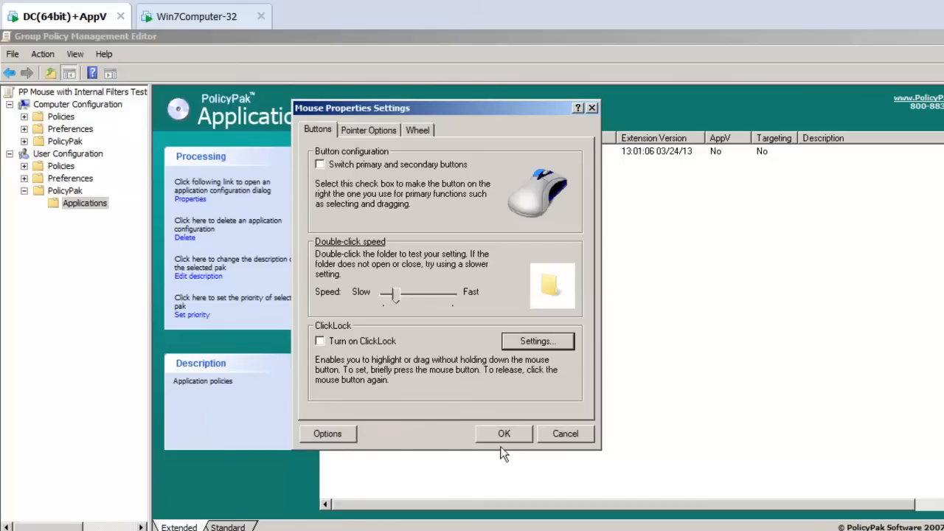
left_click(504, 434)
Step: Switch to the Win7Computer-32 machine and run ppupdate followed by gpupdate at a command prompt
left_click(230, 17)
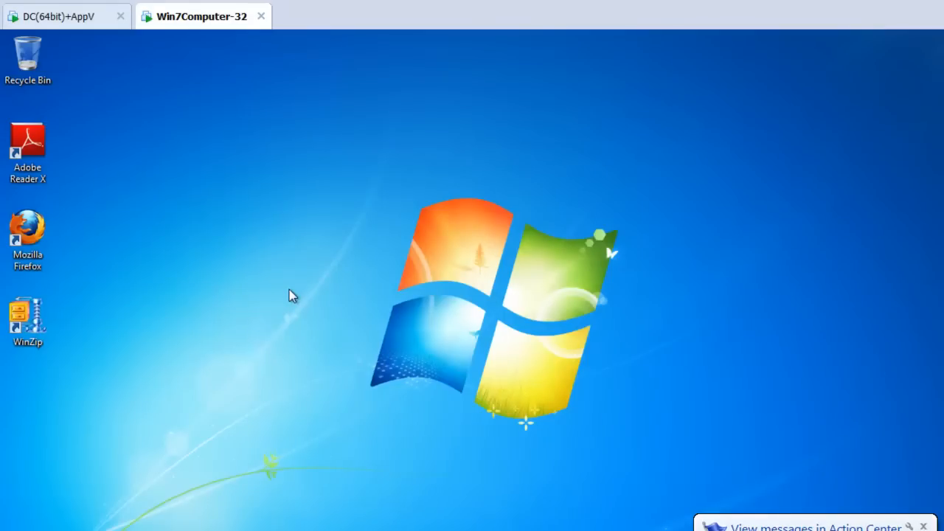
key("super")
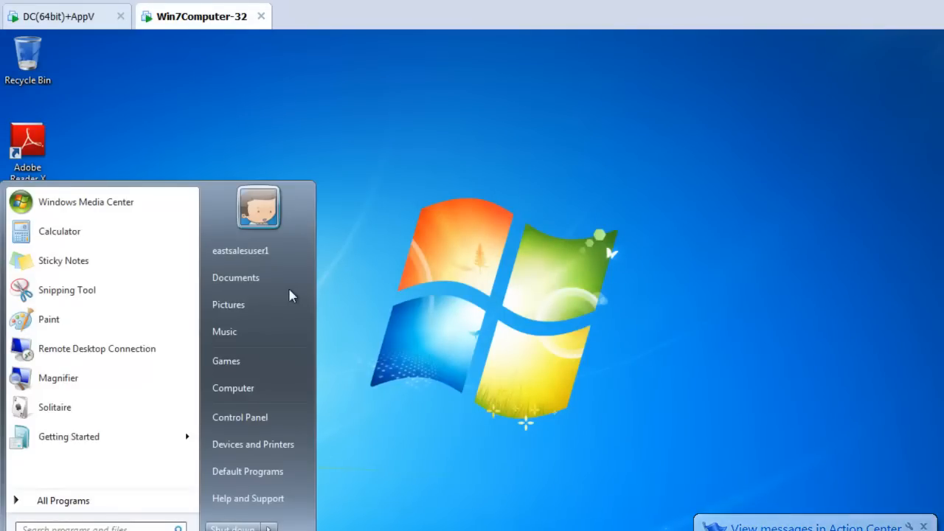
key("super")
type("pp")
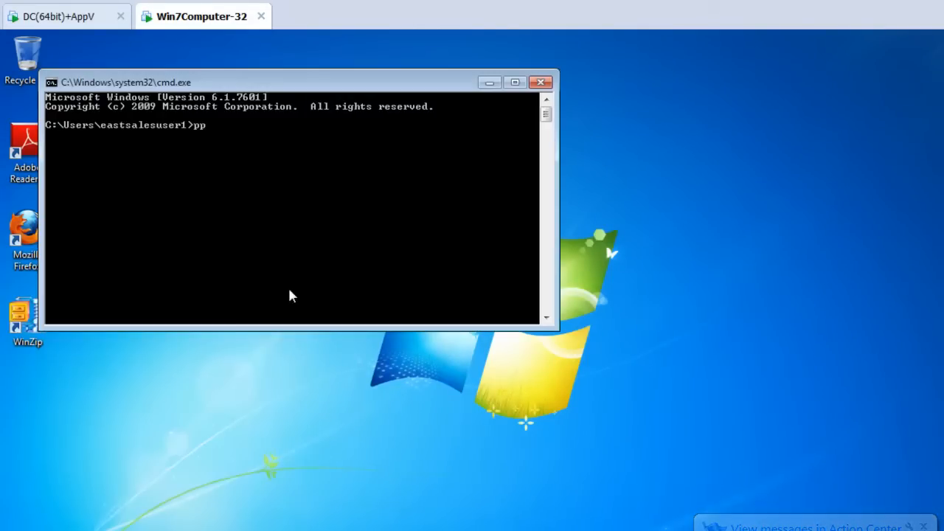
type("update")
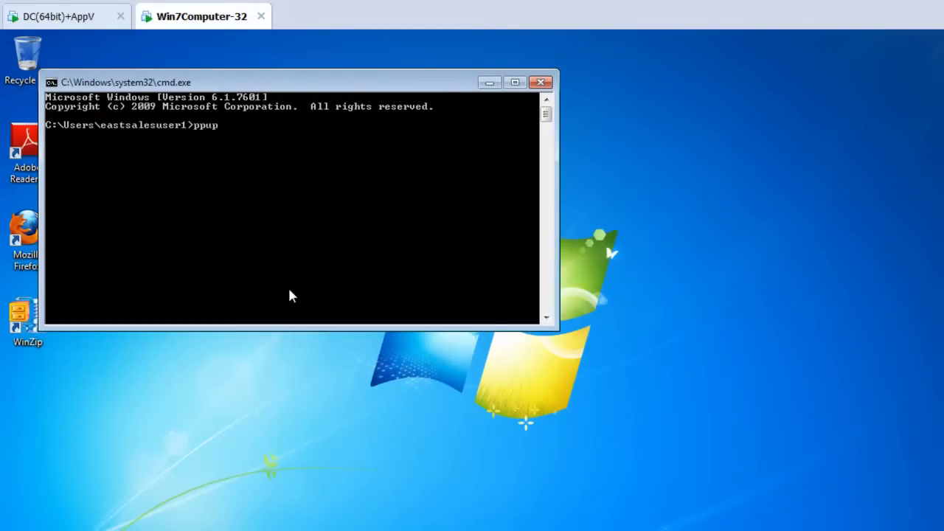
key("Return")
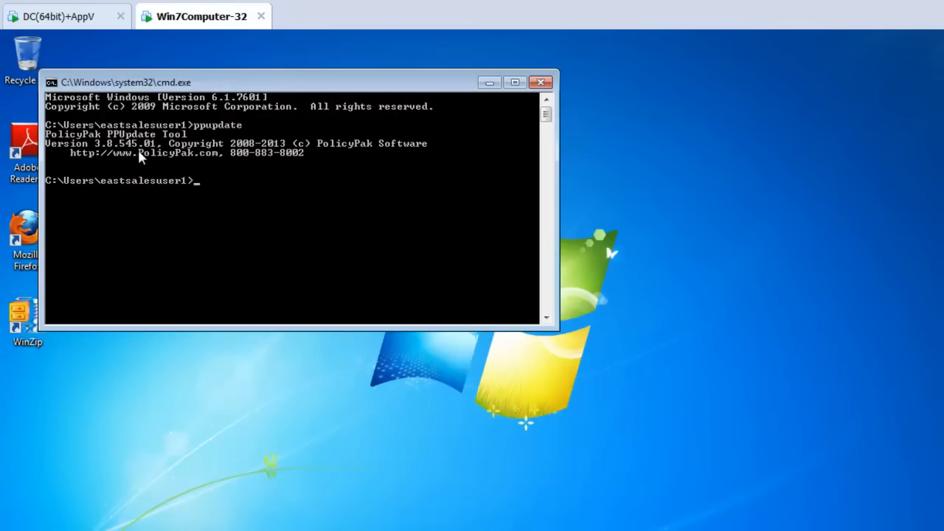
type("gpupdate")
key("Return")
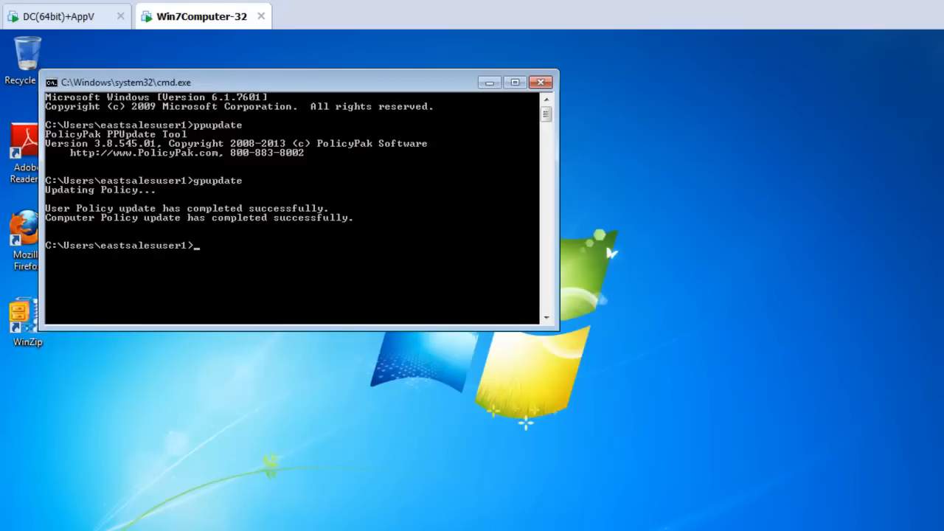
Step: Open the Windows Mouse control panel to check the double-click speed slider
key("super")
type("mouse")
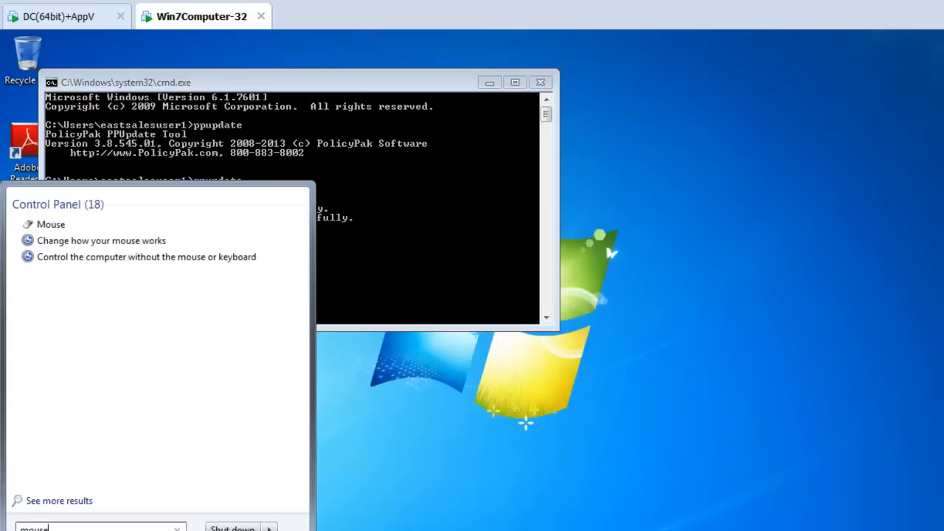
key("Return")
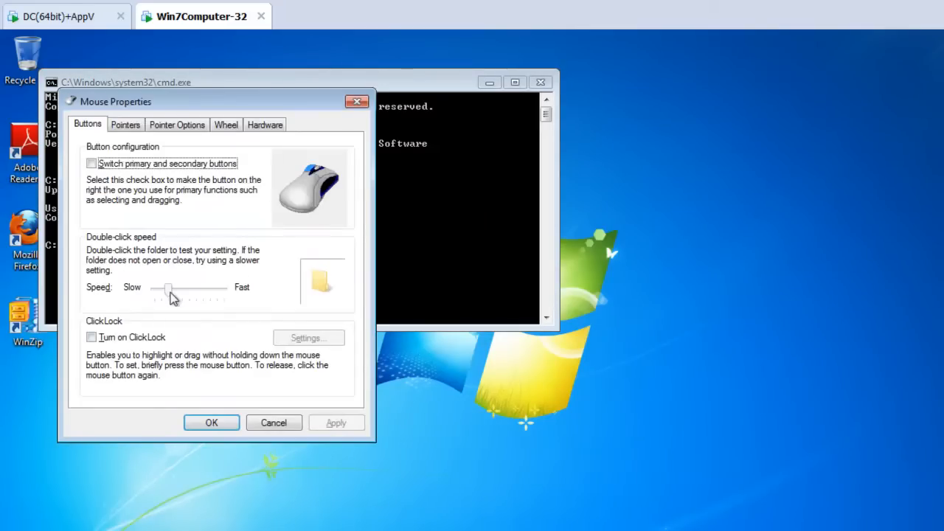
Step: Inspect the DoubleClickSpeed value under HKEY_CURRENT_USER\Control Panel\Mouse in Registry Editor, beside the Mouse Properties dialog
key("super")
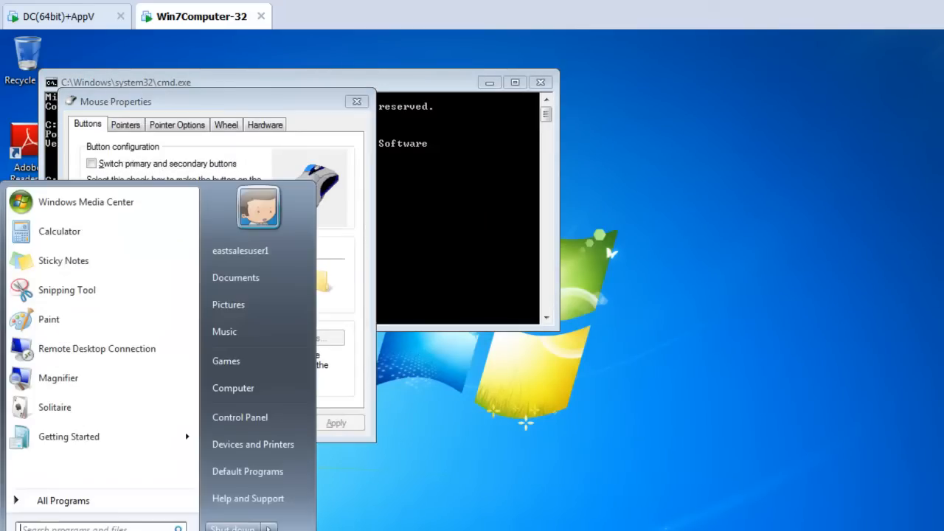
type("regedit")
key("Return")
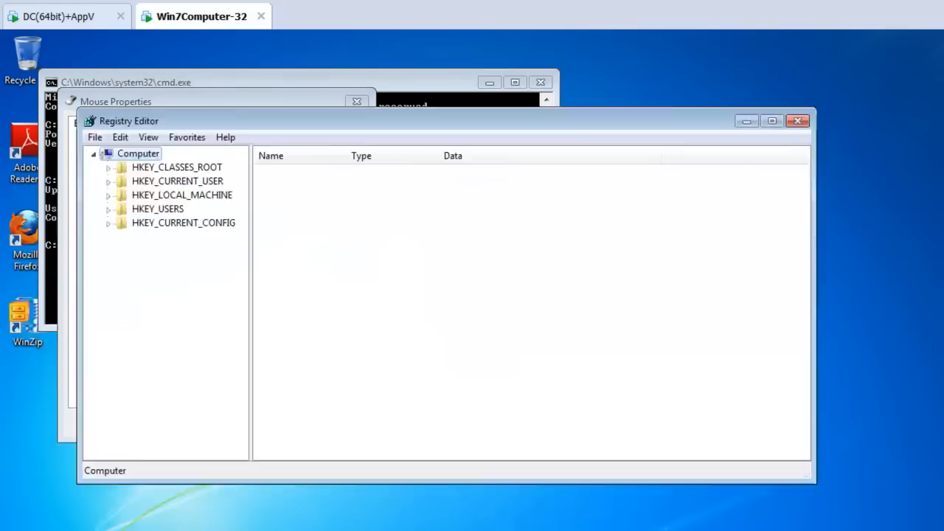
key("Down")
key("Down")
key("Right")
key("Down")
key("Down")
key("Down")
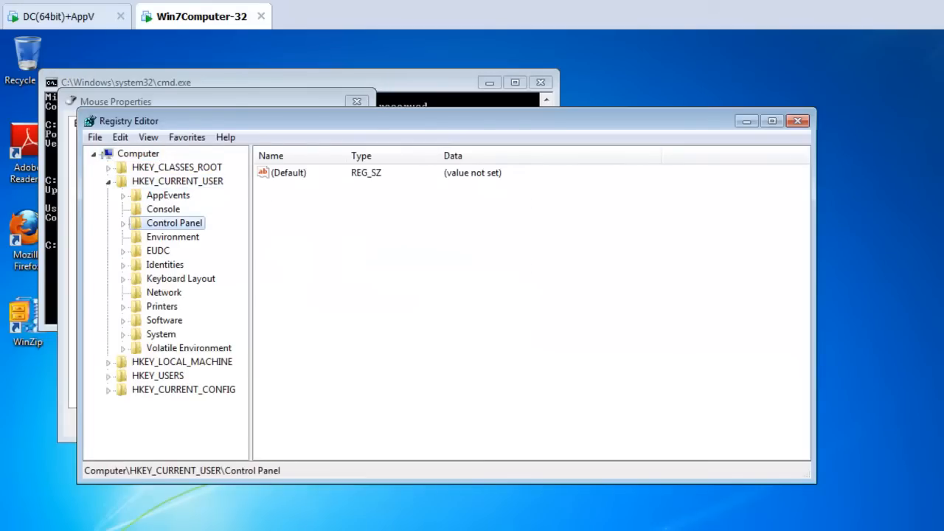
key("Right")
key("m")
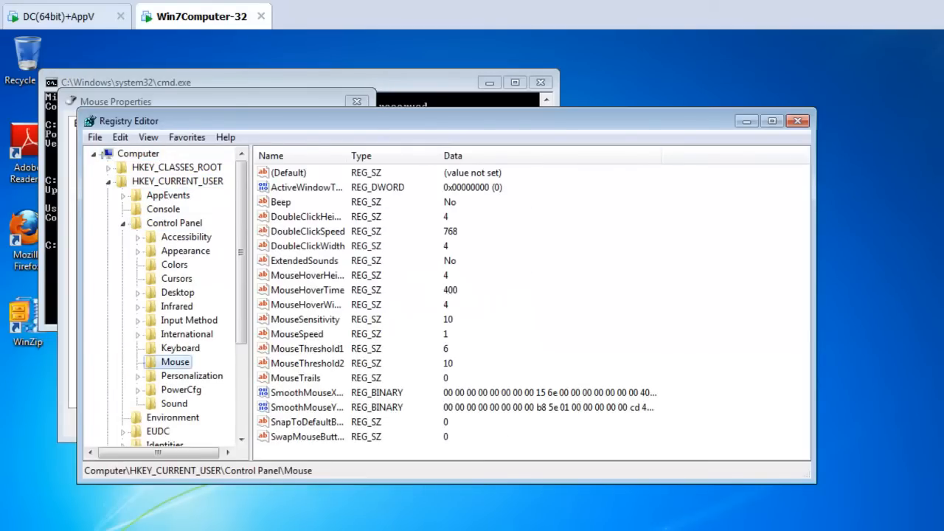
left_click(341, 232)
left_click_drag(344, 125, 624, 270)
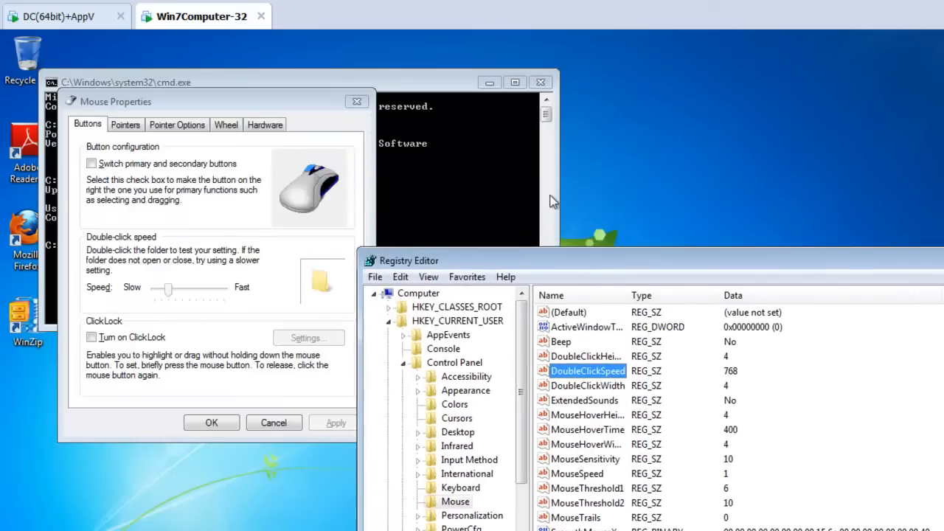
Step: Go to the user's AppData\Local\PolicyPak folder at the command prompt, list its files and open ppUser.log
left_click(482, 136)
type("cd ")
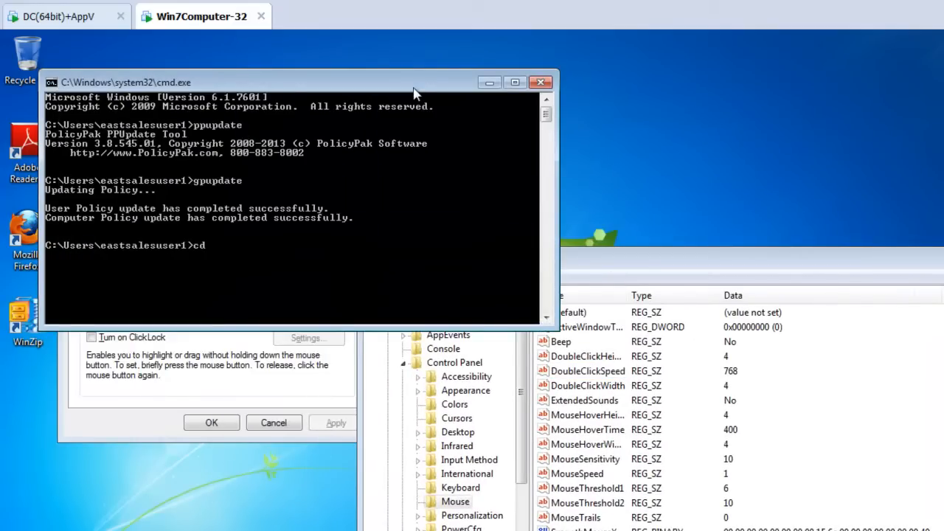
type("AppData")
key("Return")
type("l")
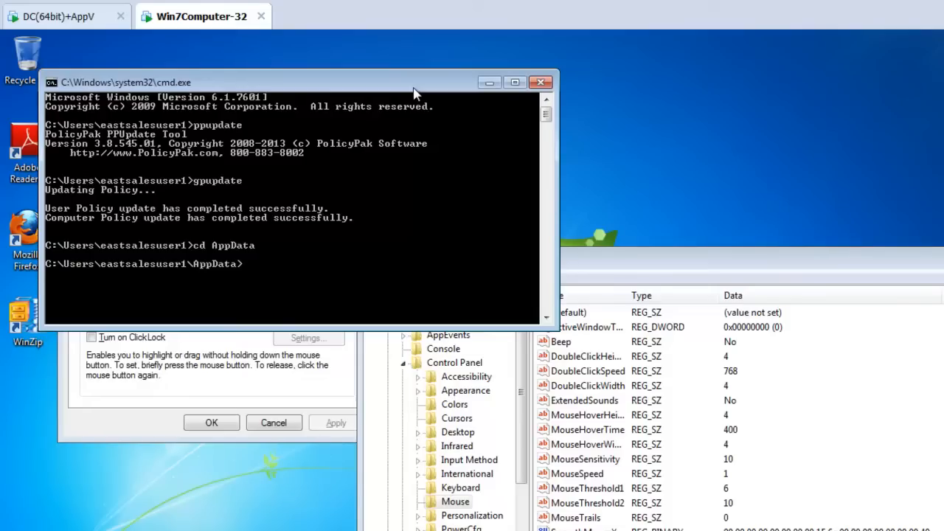
type("d Local")
key("Return")
type("cd PolicyPak")
key("Return")
type("dir")
key("Return")
type("ppUser.log")
key("Return")
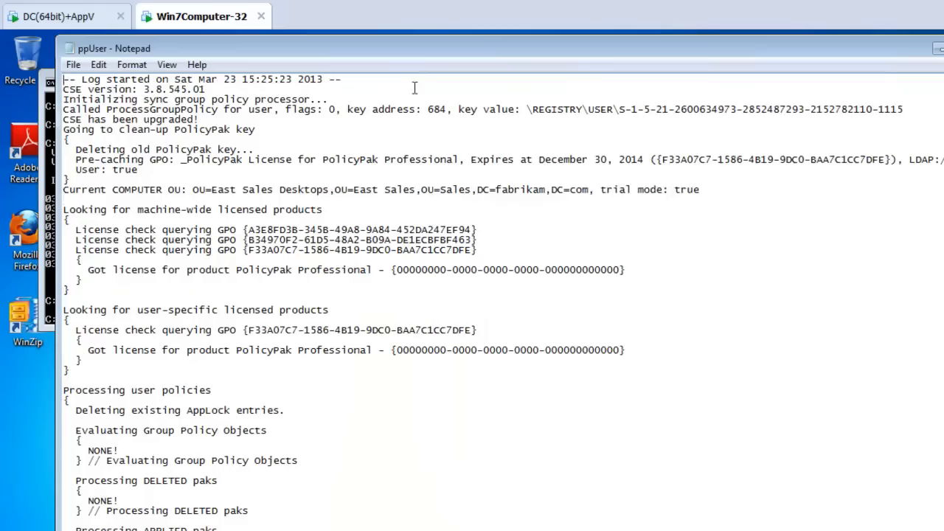
Step: Examine the log's predefined item-level targeting evaluation for the PP Mouse with Internal Filters Test GPO and its Mouse Properties entry
left_click_drag(581, 190, 581, 203)
key("Page_Down")
key("Page_Down")
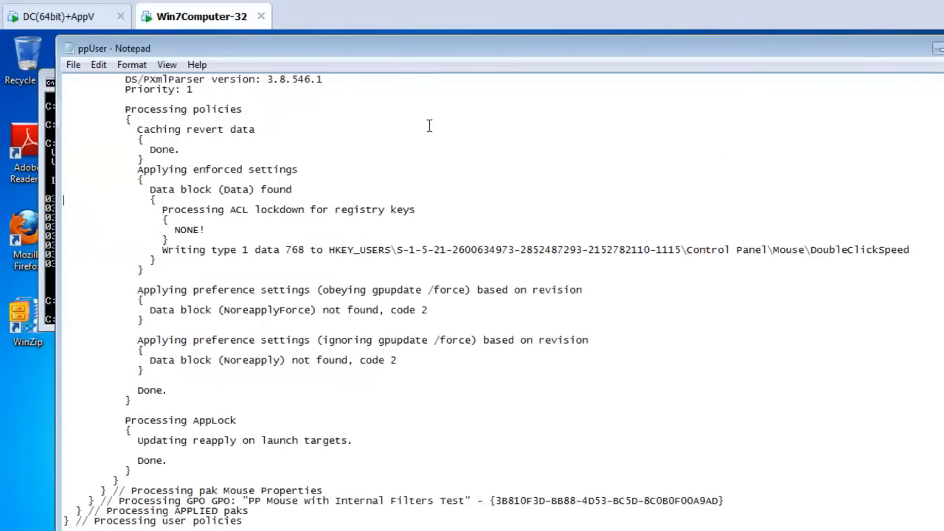
double_click(390, 47)
scroll(408, 250, "up", 8)
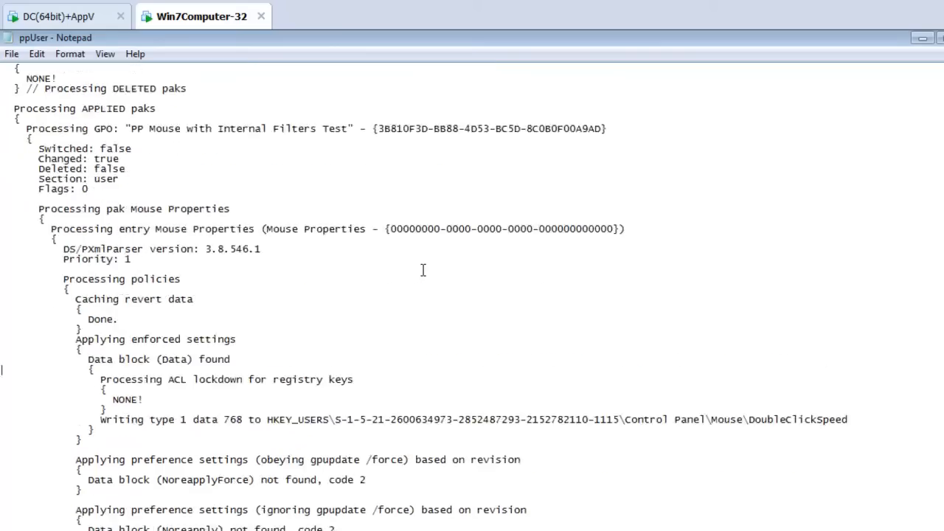
scroll(407, 250, "up", 6)
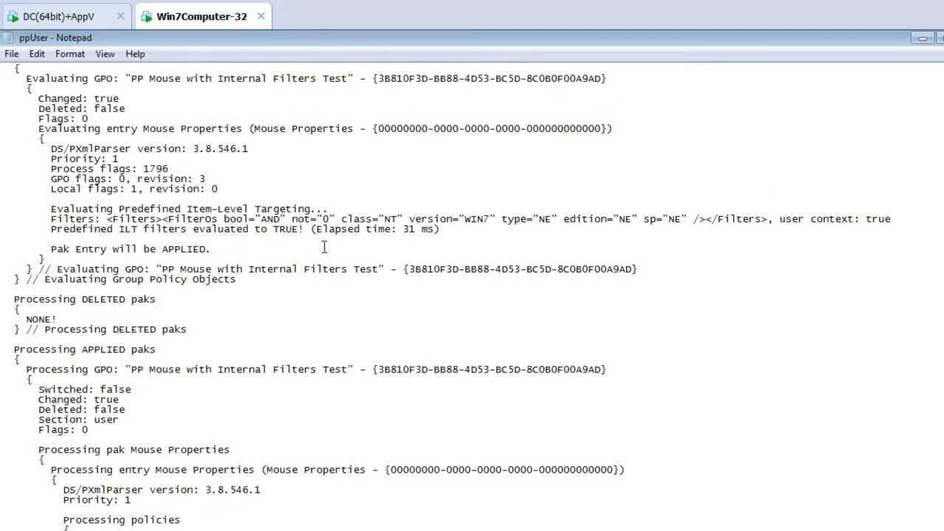
left_click_drag(51, 209, 125, 209)
left_click_drag(20, 78, 347, 80)
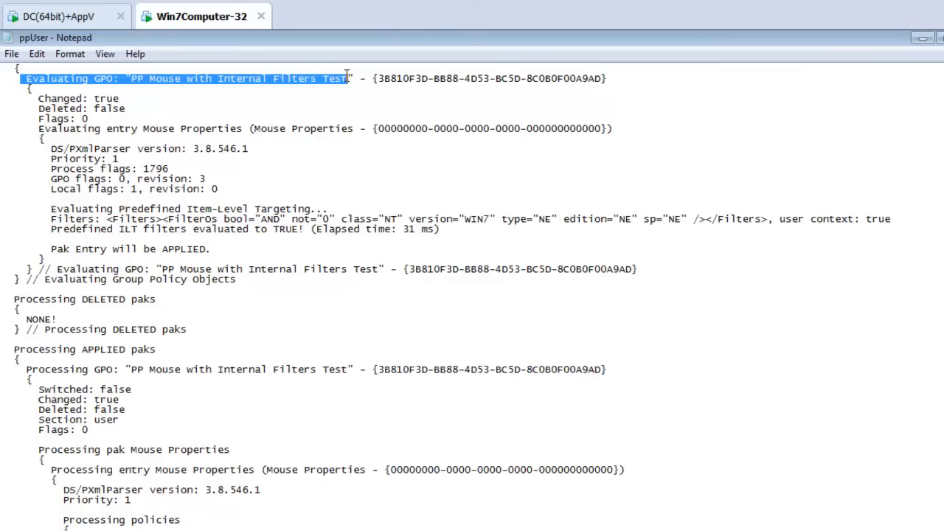
left_click_drag(107, 130, 248, 130)
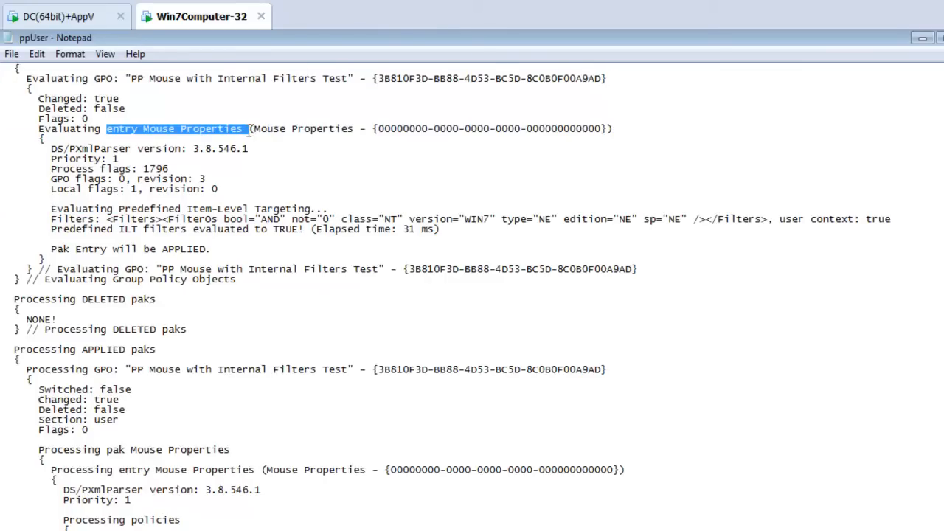
Step: Examine the log's item-level targeting filter for the WIN7 version, the filter evaluation result and the Pak Entry outcome
left_click_drag(50, 209, 260, 210)
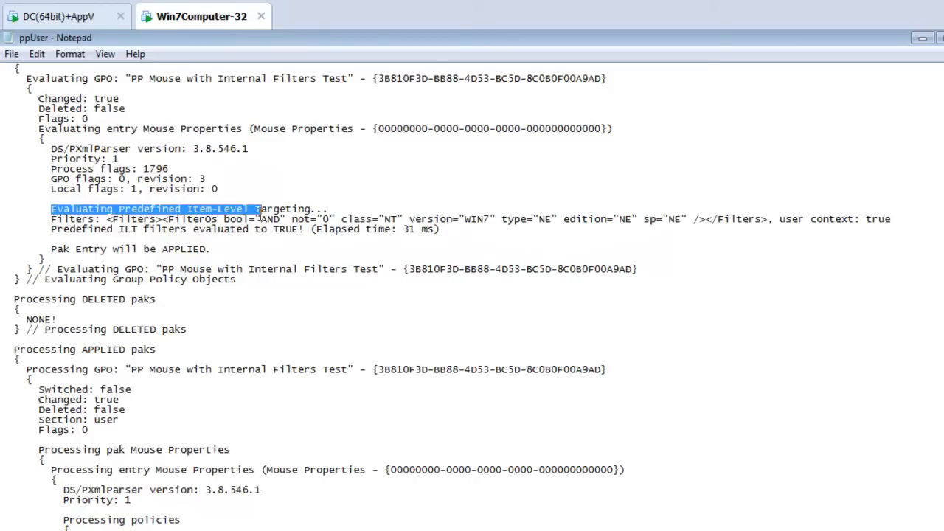
left_click(295, 214)
left_click_drag(441, 230, 156, 230)
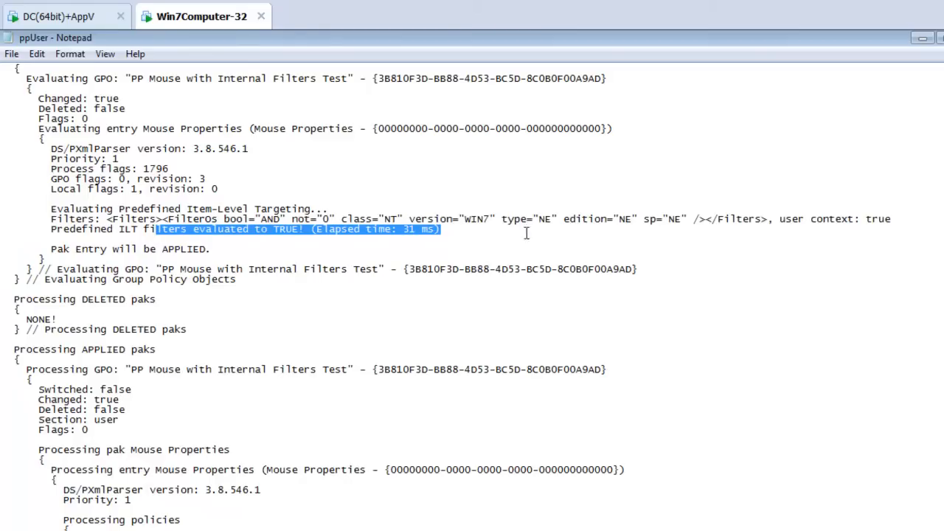
left_click_drag(446, 219, 501, 221)
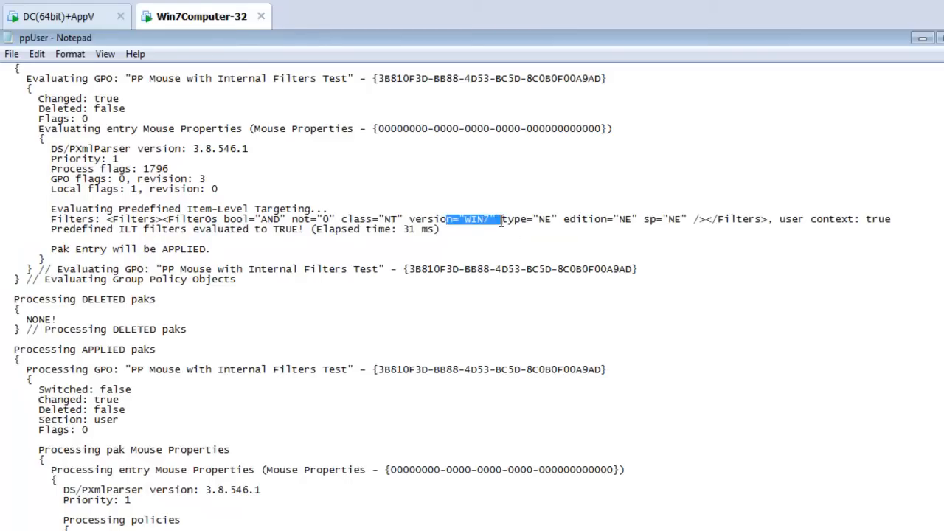
left_click_drag(211, 249, 118, 253)
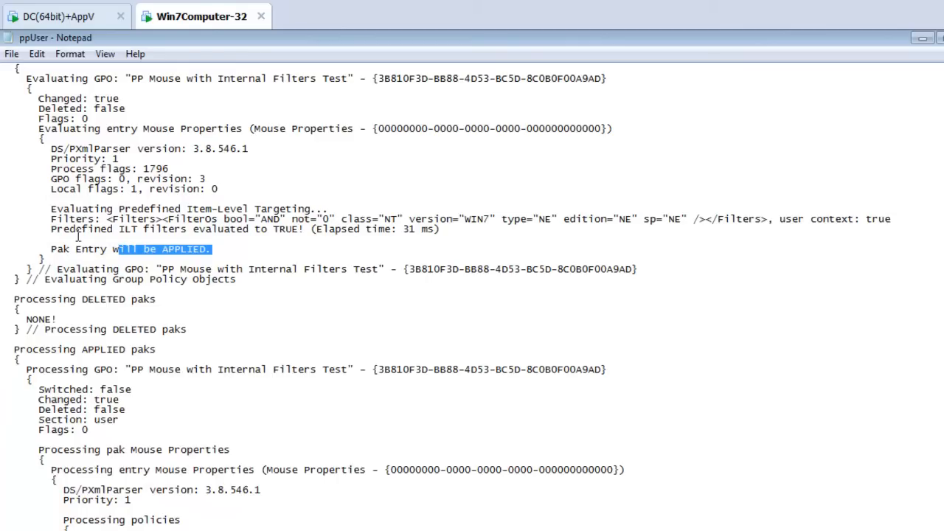
left_click_drag(50, 209, 306, 219)
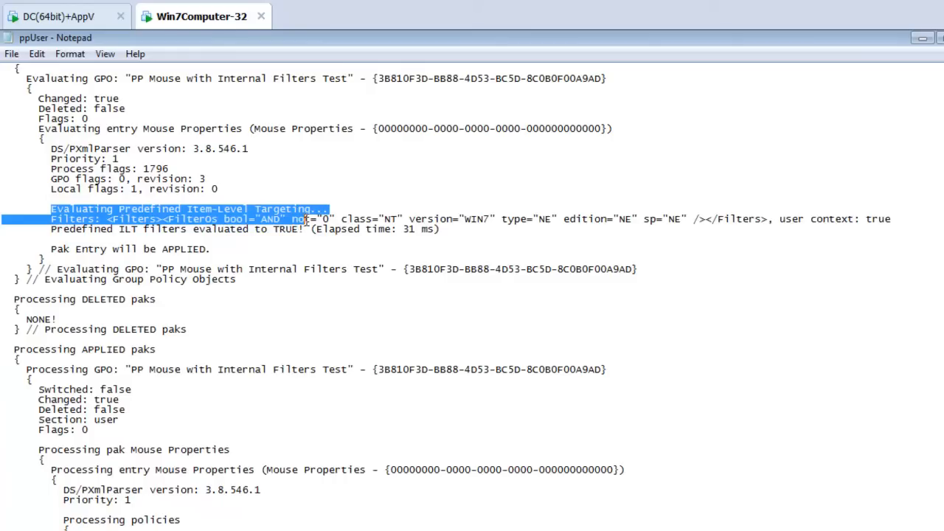
left_click(270, 239)
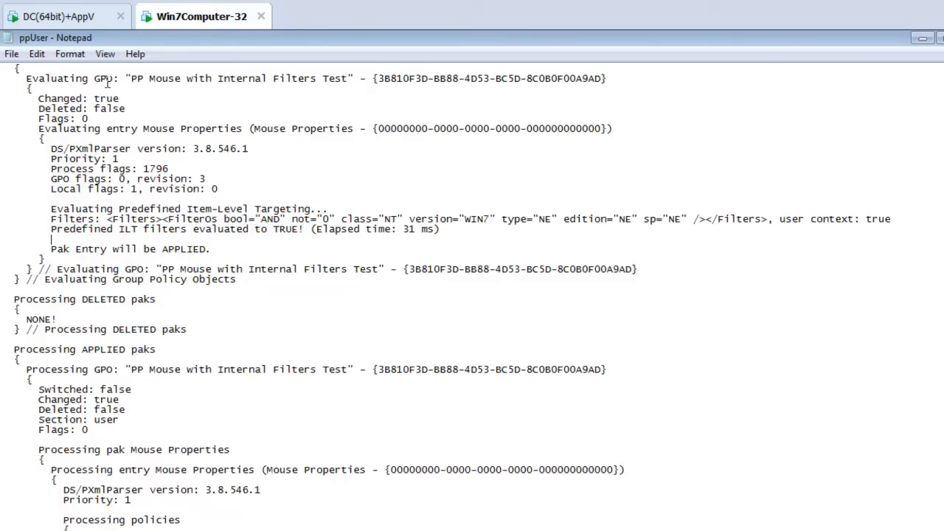
Step: Switch to PolicyPak Design Studio on the DC(64bit)+AppV machine and open java-XP from the Java folder in PreConfigured PolicyPaks - Production on the Desktop
left_click(74, 14)
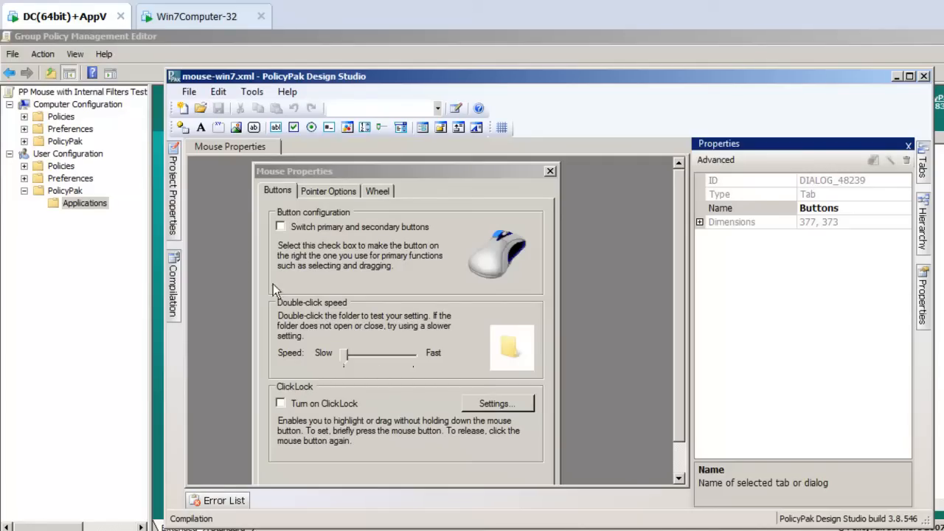
left_click(179, 210)
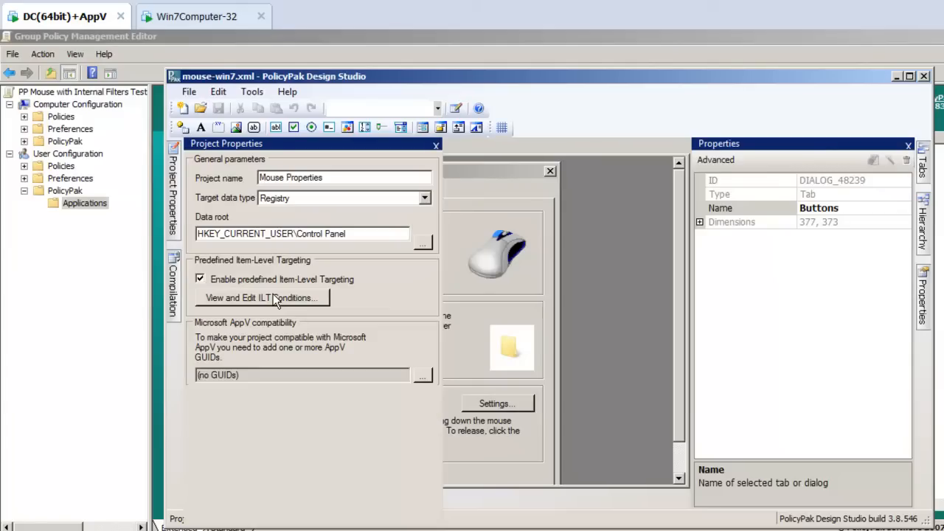
left_click(187, 93)
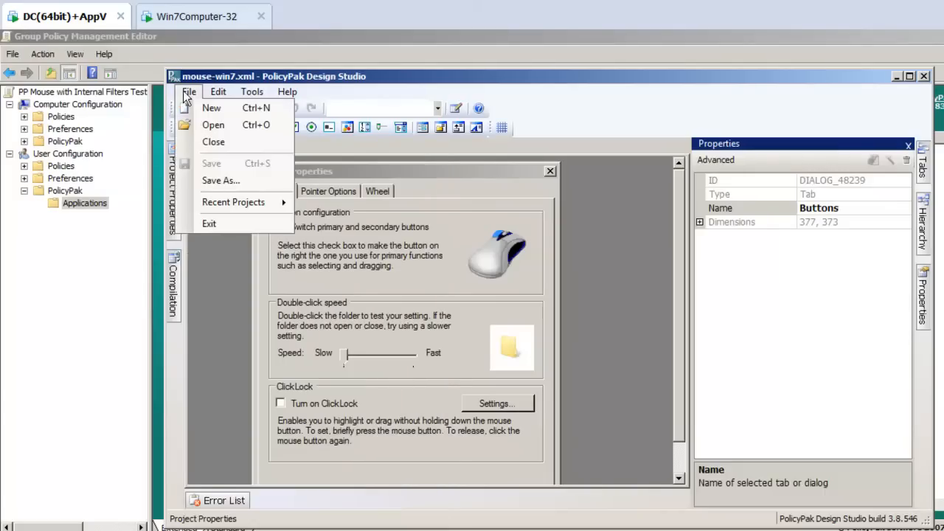
left_click(214, 123)
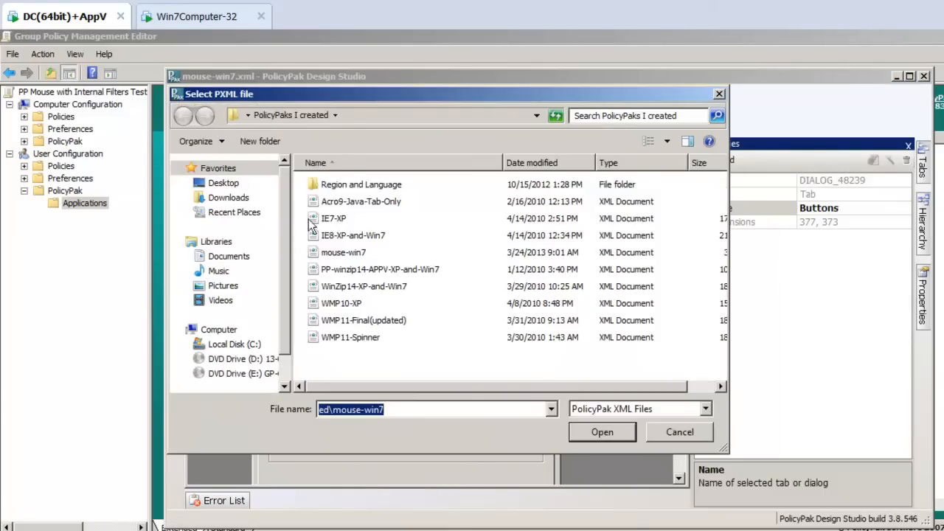
left_click(222, 183)
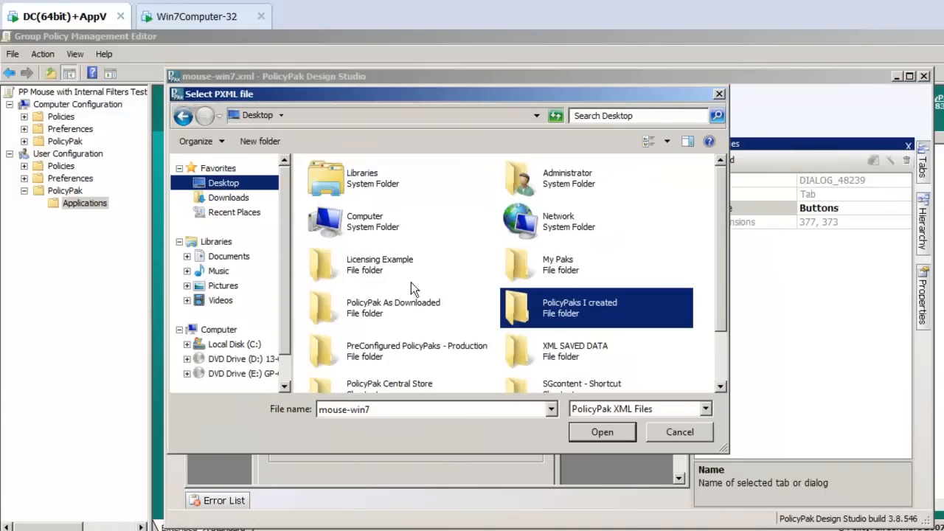
double_click(390, 353)
left_click(368, 305)
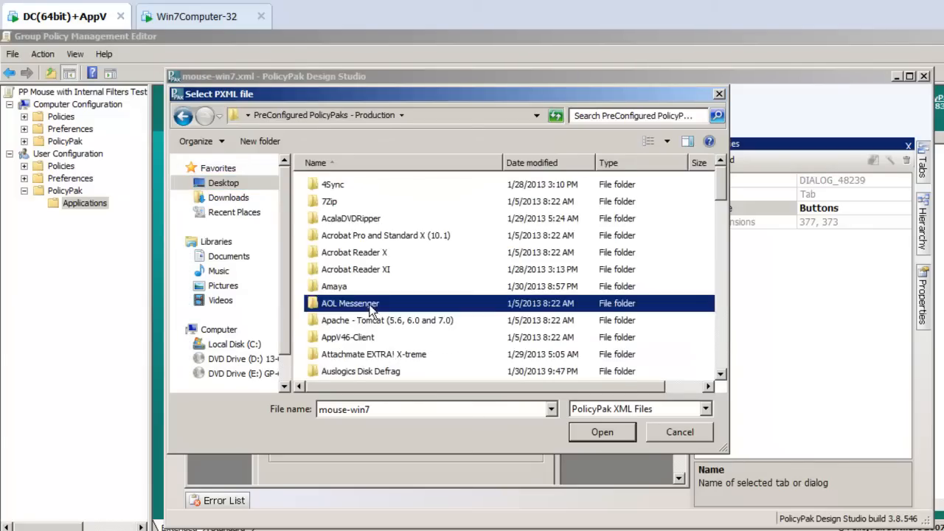
key("j")
double_click(341, 179)
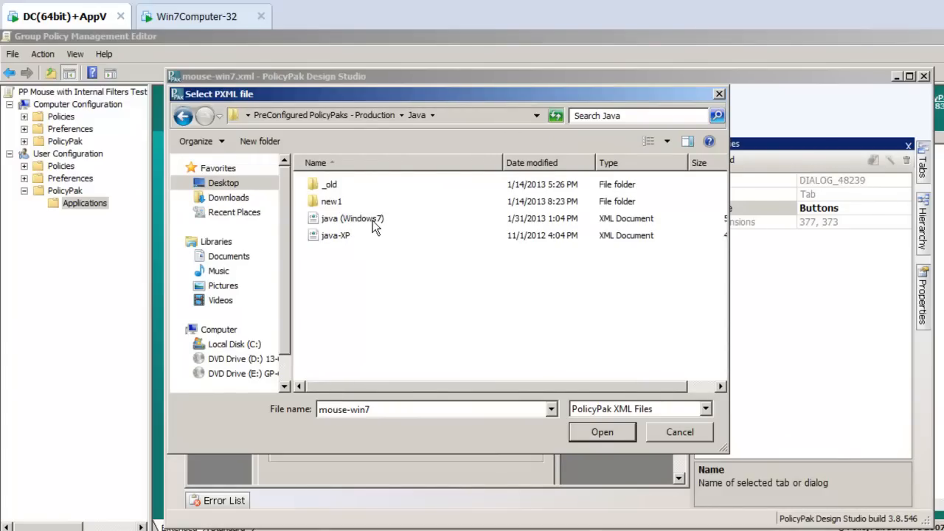
double_click(339, 236)
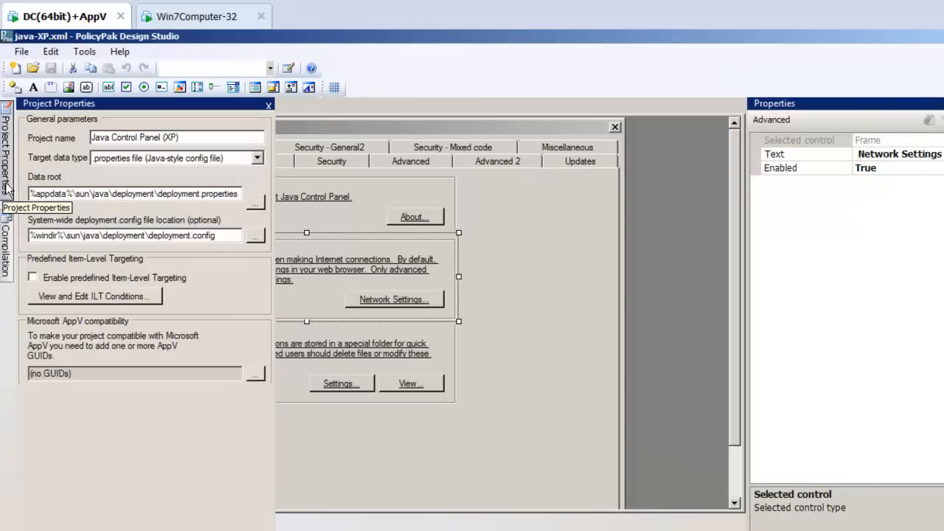
Step: Enable predefined Item-Level Targeting for the Java Control Panel (XP) project and add an Operating System condition for Windows XP
mouse_move(6, 195)
left_click(56, 279)
left_click(61, 296)
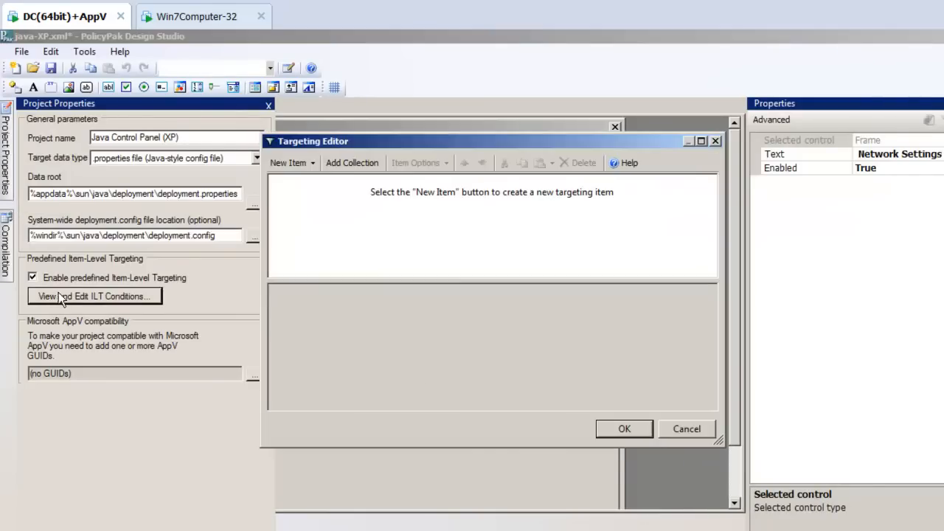
left_click(300, 163)
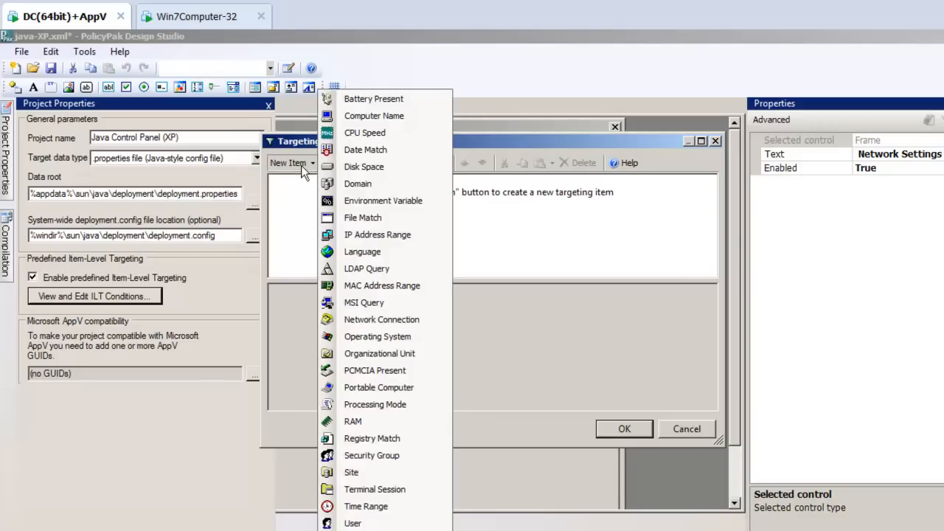
left_click(366, 340)
left_click(383, 295)
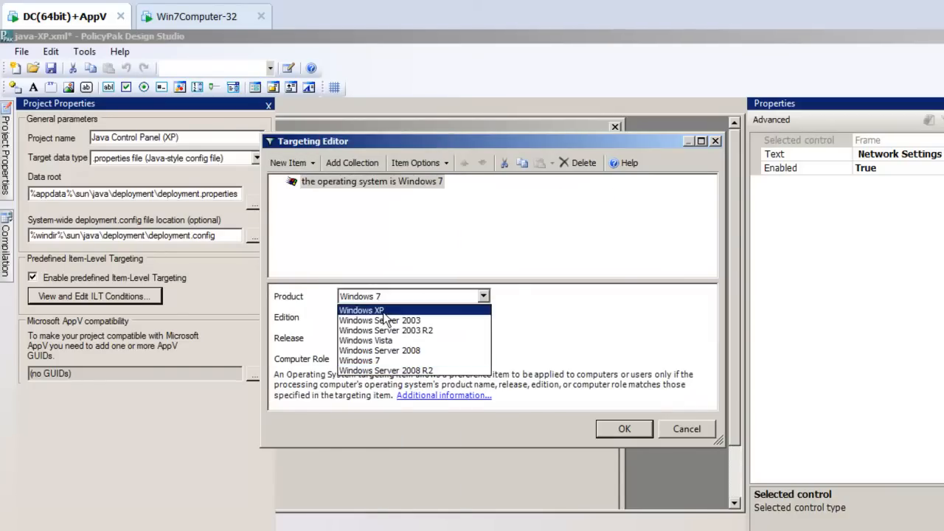
left_click(383, 312)
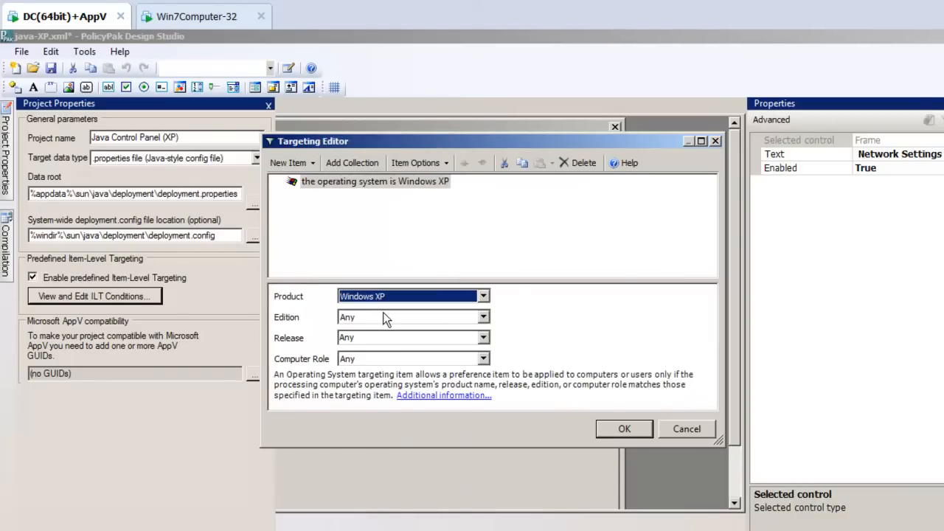
left_click(616, 424)
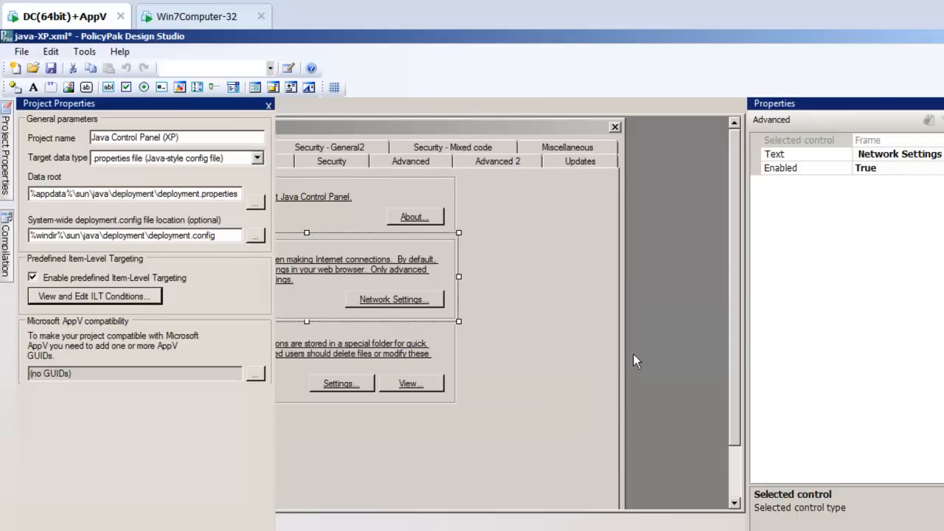